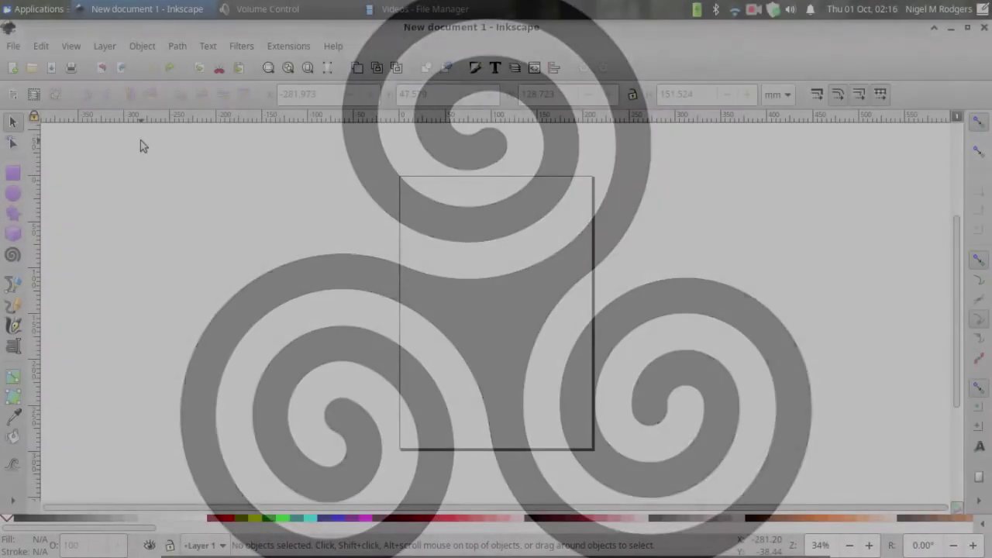
# Draw a triangle beside the spirals and adjust its stroke and fill settings
pyautogui.moveTo(602, 242); pyautogui.dragTo(602, 308)
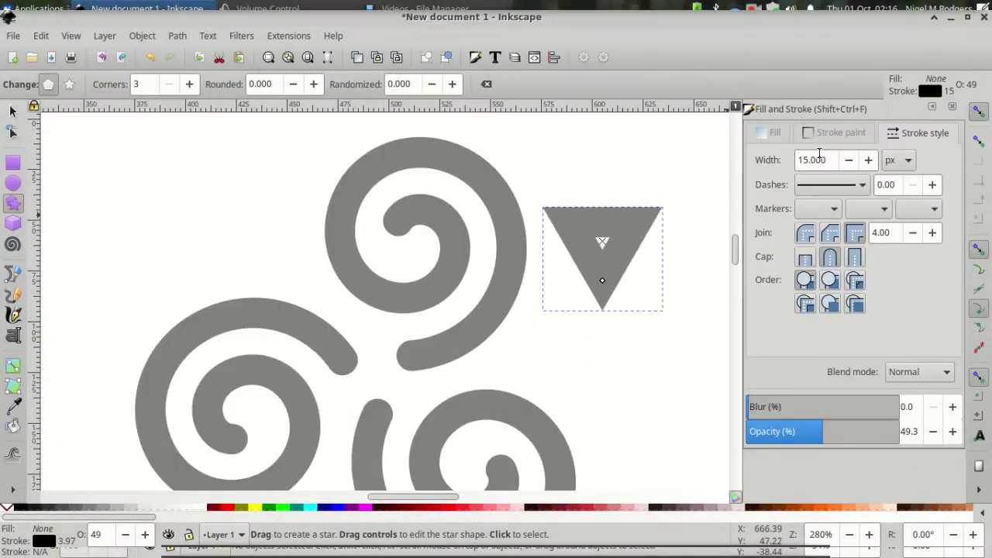
pyautogui.moveTo(828, 160); pyautogui.dragTo(804, 155)
pyautogui.write('0')
pyautogui.click(775, 132)
pyautogui.click(781, 160)
# Move the triangle into the gap, convert it to a path, and nudge the spirals against it
pyautogui.click(12, 110)
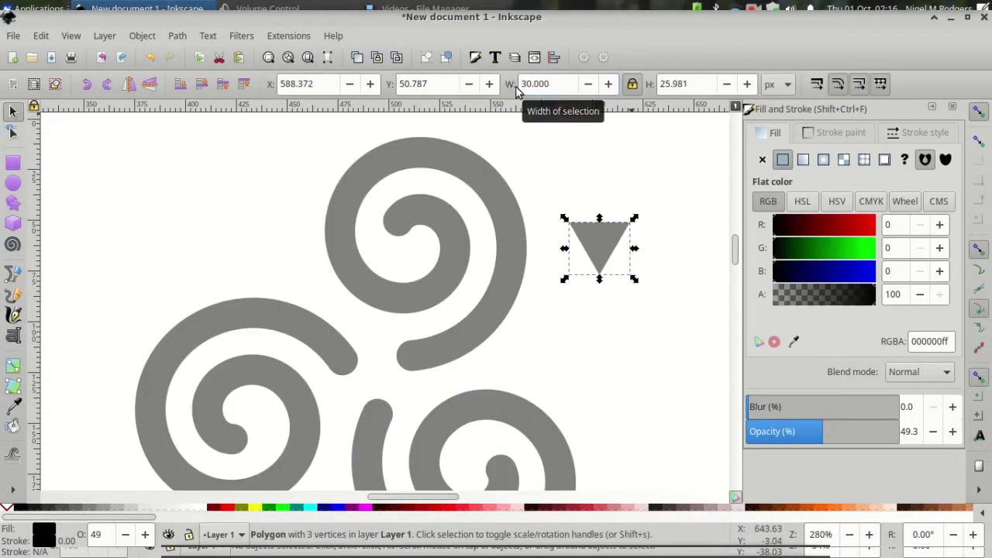
pyautogui.moveTo(604, 241); pyautogui.dragTo(387, 376)
pyautogui.click(176, 35)
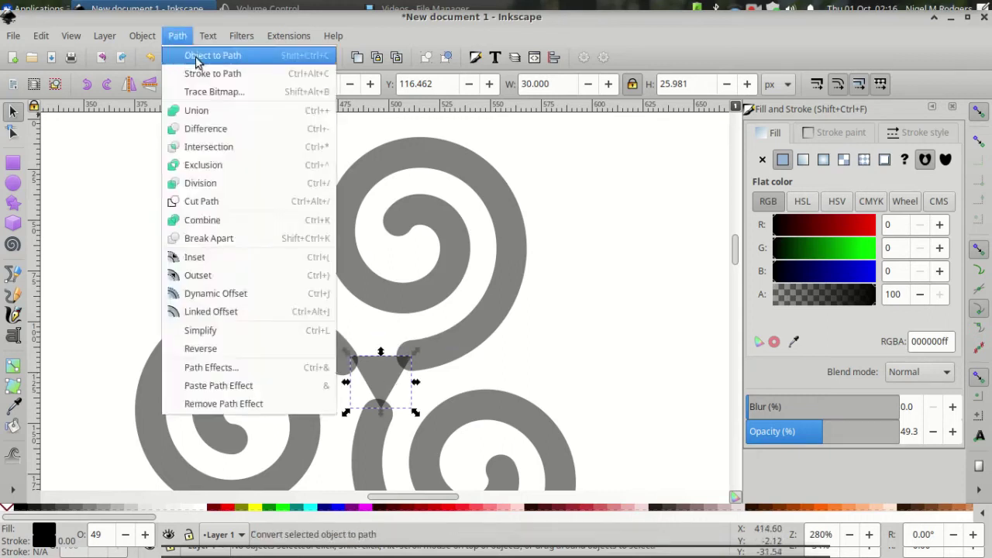
pyautogui.click(224, 59)
pyautogui.moveTo(233, 385); pyautogui.dragTo(231, 365)
pyautogui.moveTo(508, 429); pyautogui.dragTo(511, 423)
# Set the triangle's stroke width to 15
pyautogui.click(380, 370)
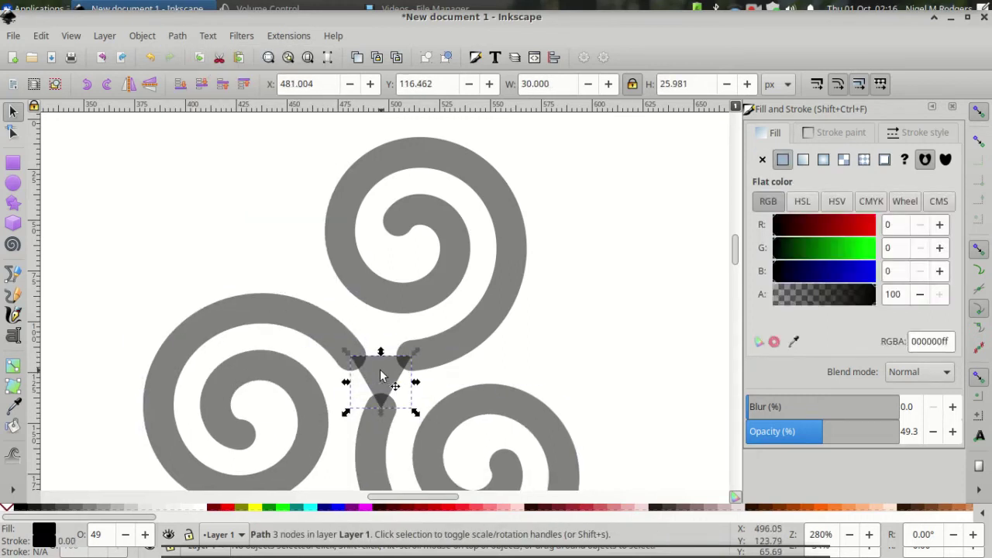
pyautogui.click(925, 133)
pyautogui.write('15')
pyautogui.press('Return')
pyautogui.scroll(-2, 635, 168)
# Select all four shapes, convert them to paths and union them into one path
pyautogui.moveTo(293, 428); pyautogui.dragTo(294, 428)
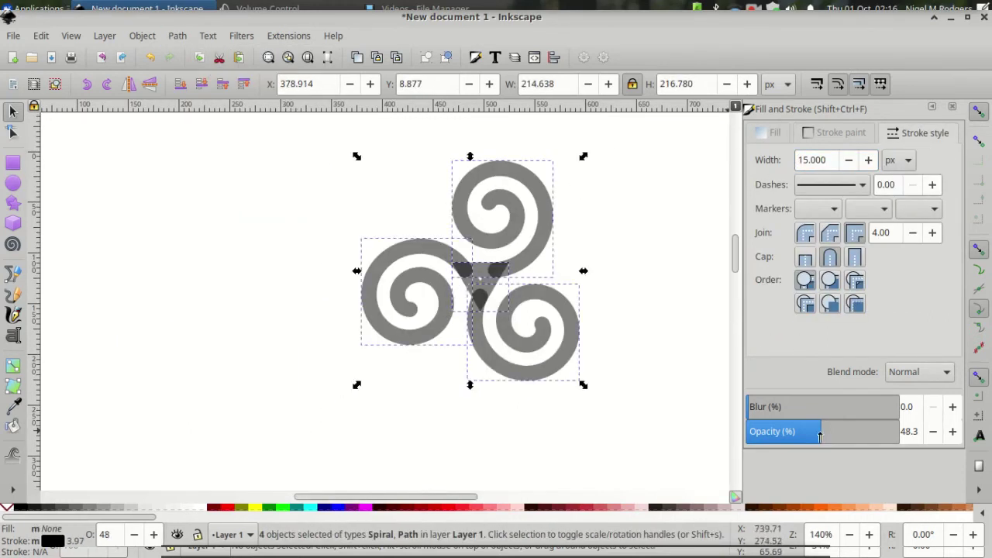
pyautogui.moveTo(853, 431); pyautogui.dragTo(940, 431)
pyautogui.click(178, 36)
pyautogui.click(224, 60)
pyautogui.click(177, 36)
pyautogui.click(218, 116)
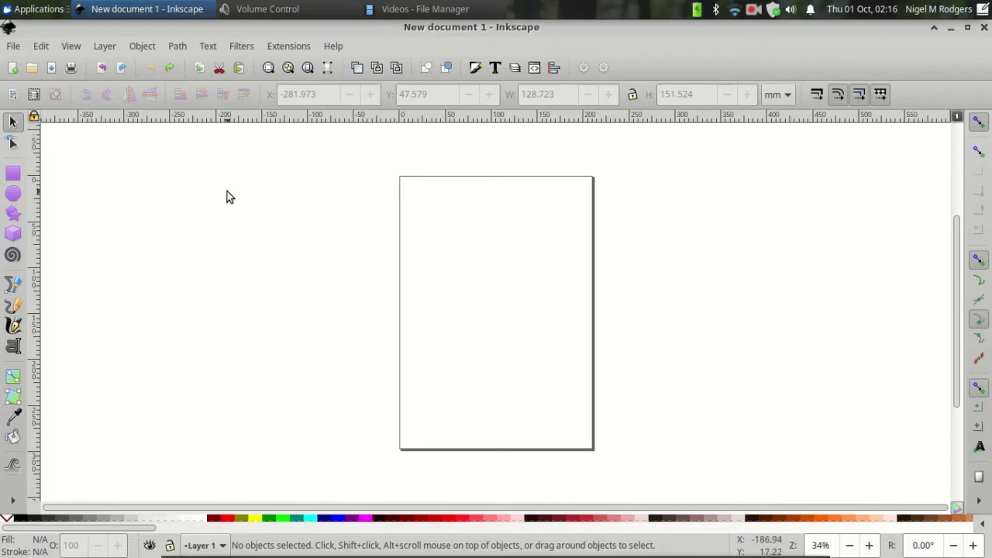
# In Document Properties, set display units to px and turn off the page border
pyautogui.click(13, 48)
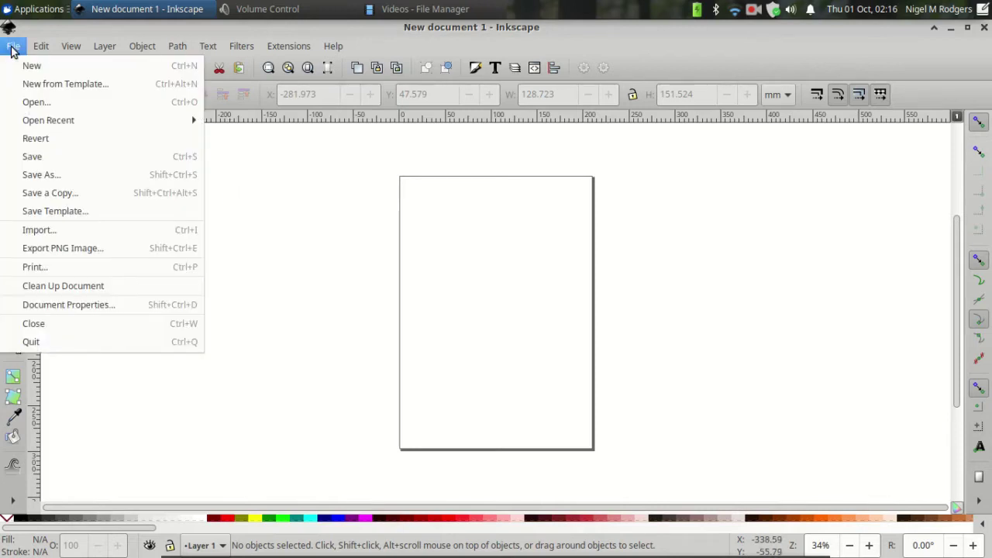
pyautogui.click(116, 307)
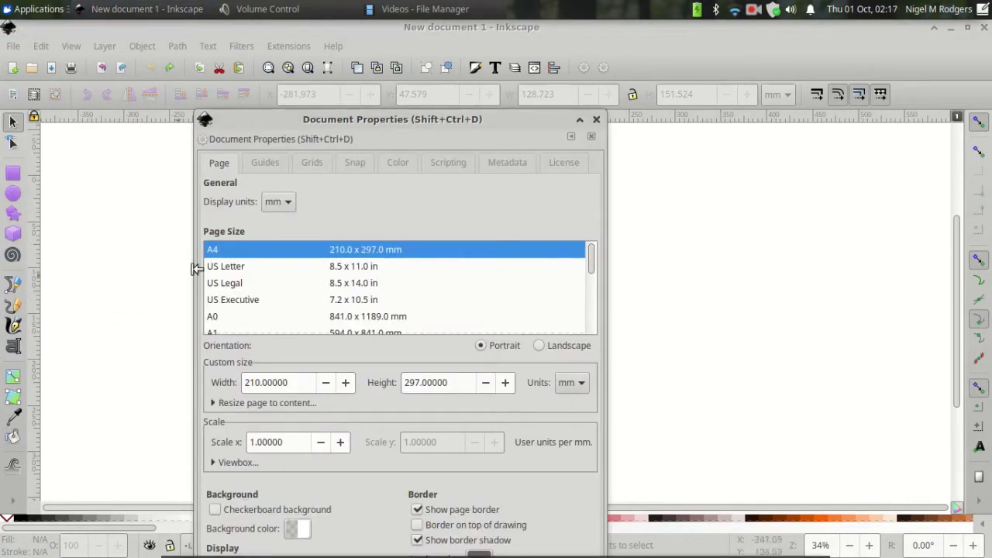
pyautogui.click(276, 207)
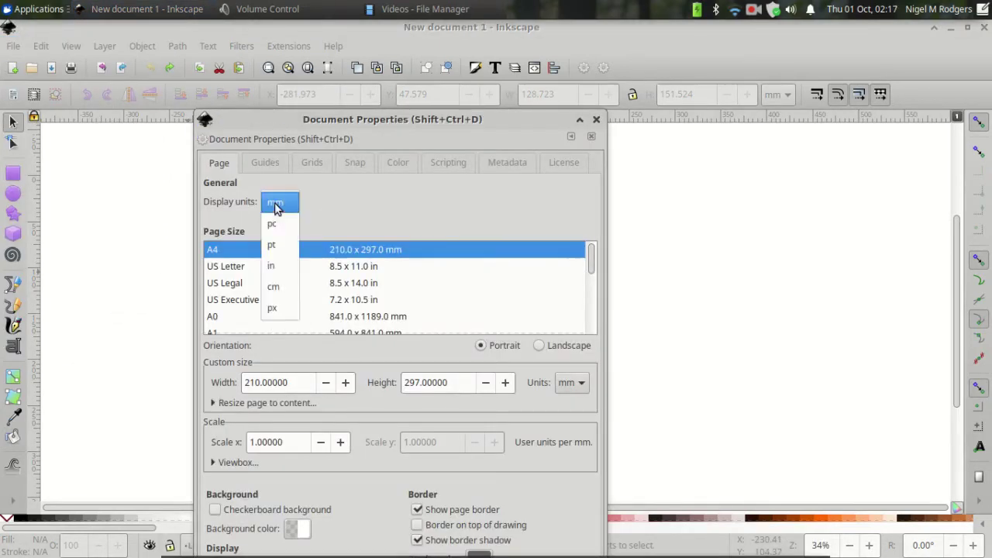
pyautogui.click(276, 307)
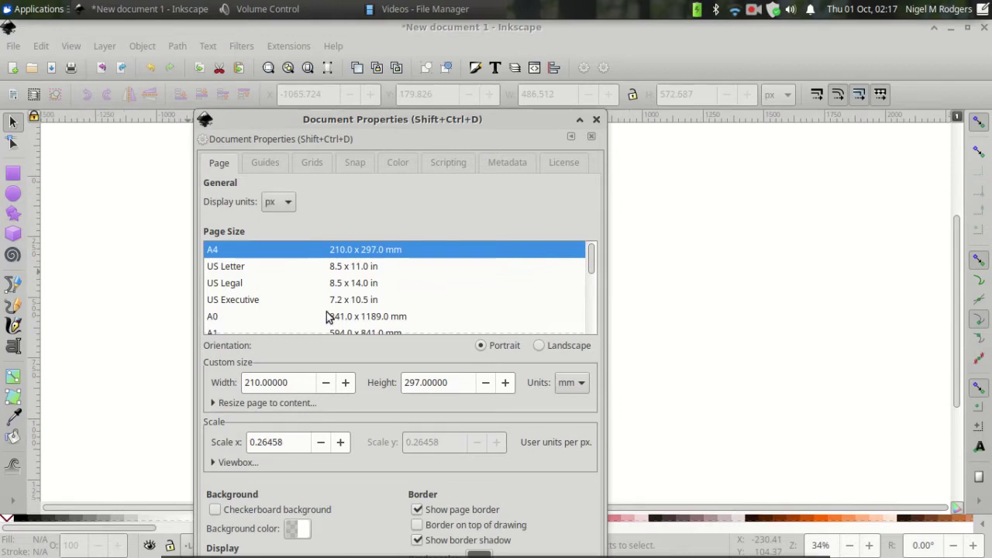
pyautogui.moveTo(446, 121); pyautogui.dragTo(744, 61)
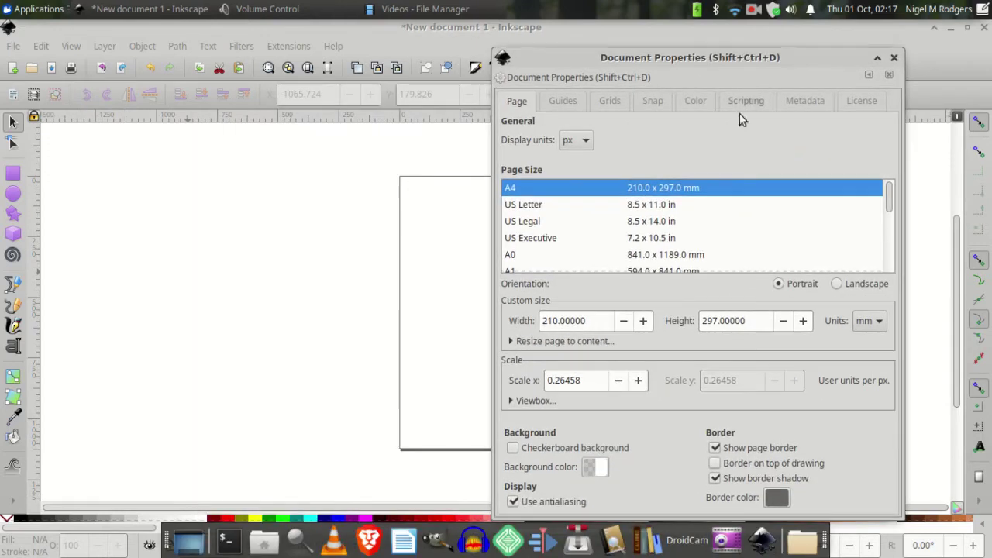
pyautogui.click(714, 448)
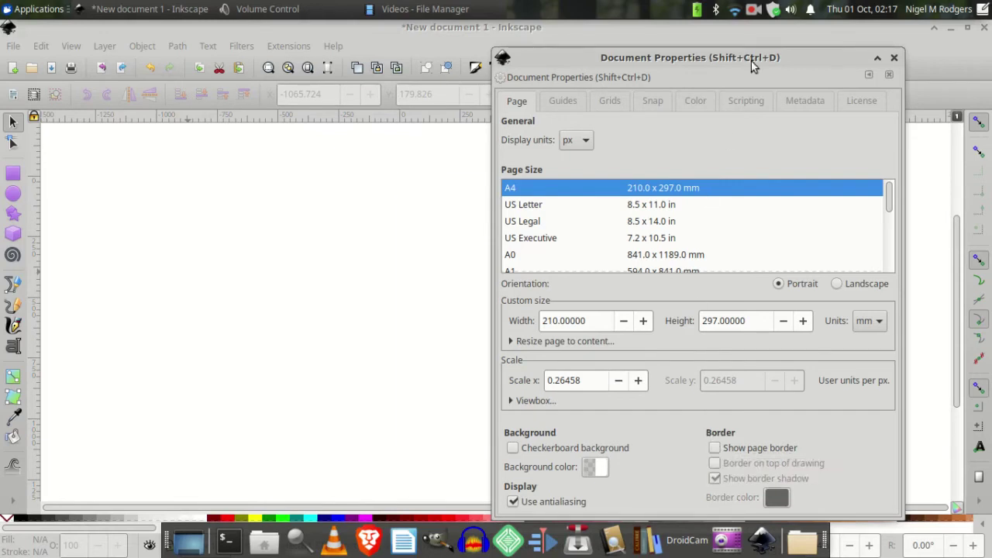
pyautogui.moveTo(751, 61); pyautogui.dragTo(693, 76)
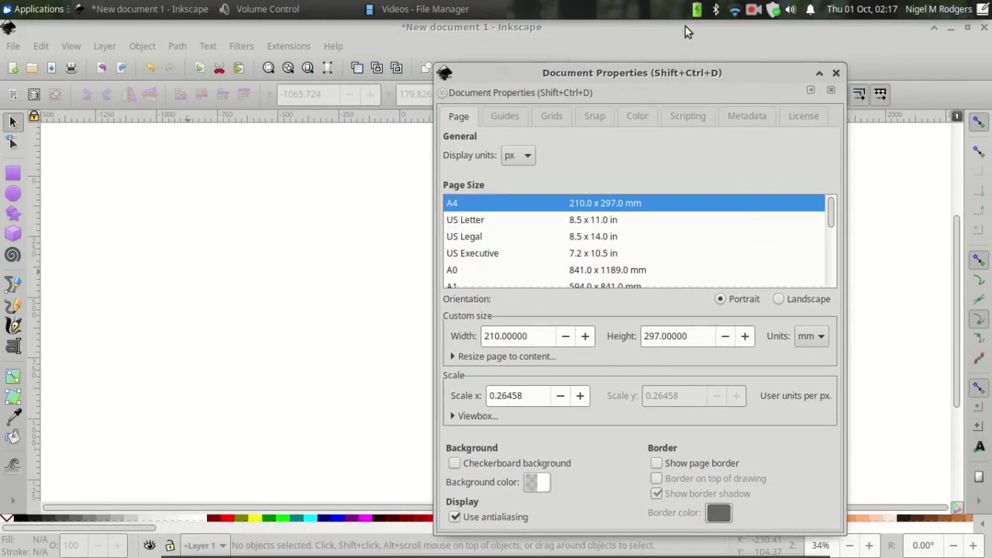
pyautogui.click(834, 71)
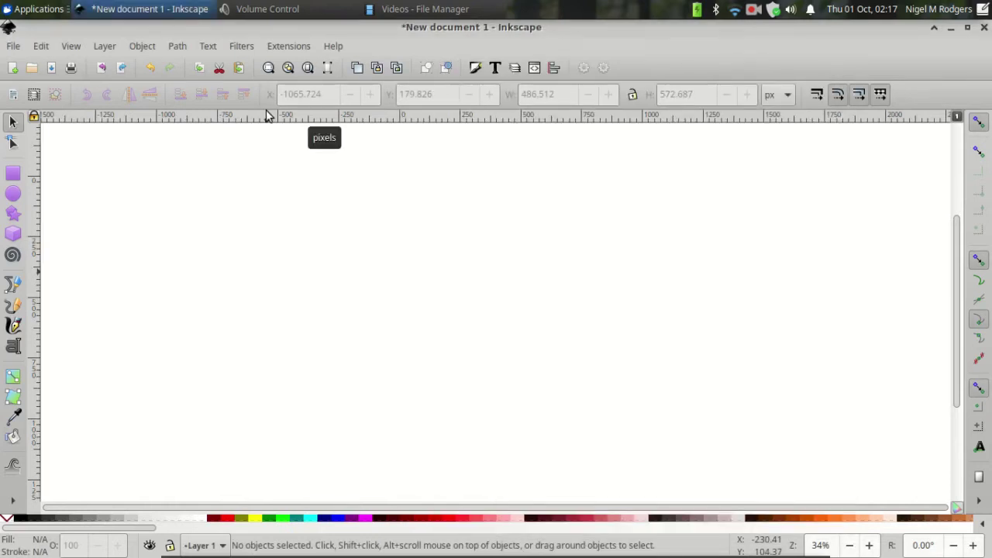
# Draw a whole ellipse and set both Rx and Ry to 10 px, then zoom in
pyautogui.click(11, 196)
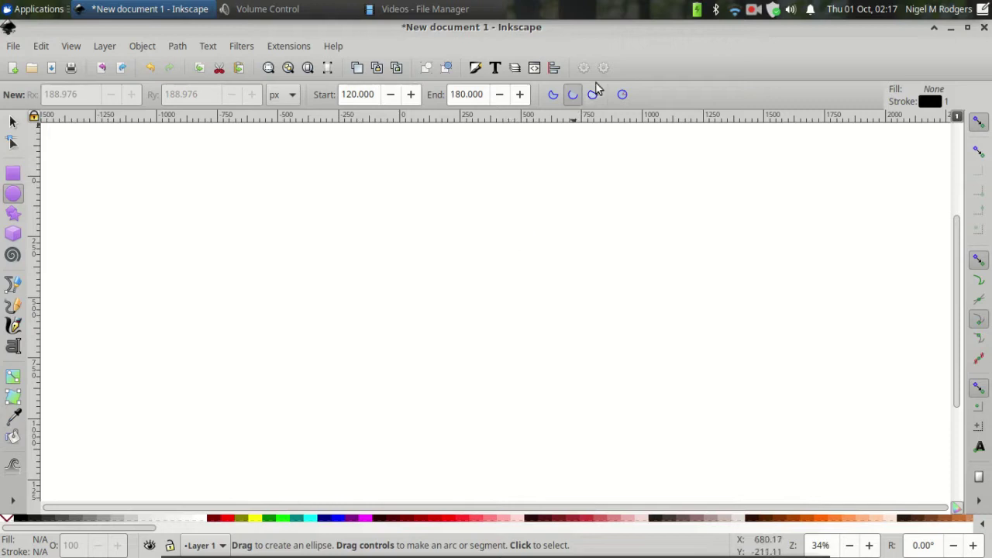
pyautogui.click(622, 94)
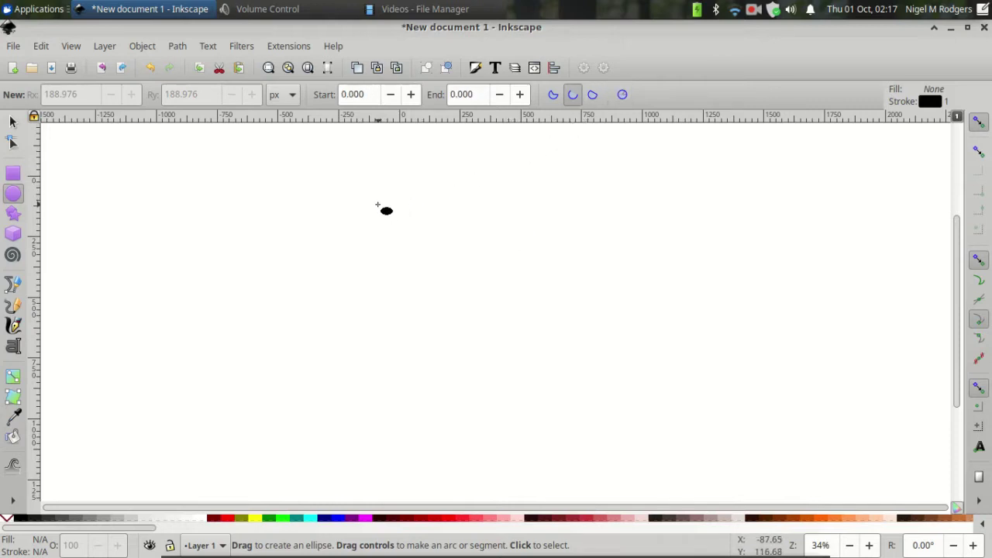
pyautogui.moveTo(378, 205)
pyautogui.mouseDown()
pyautogui.moveTo(445, 262)
pyautogui.moveTo(466, 295)
pyautogui.mouseUp()
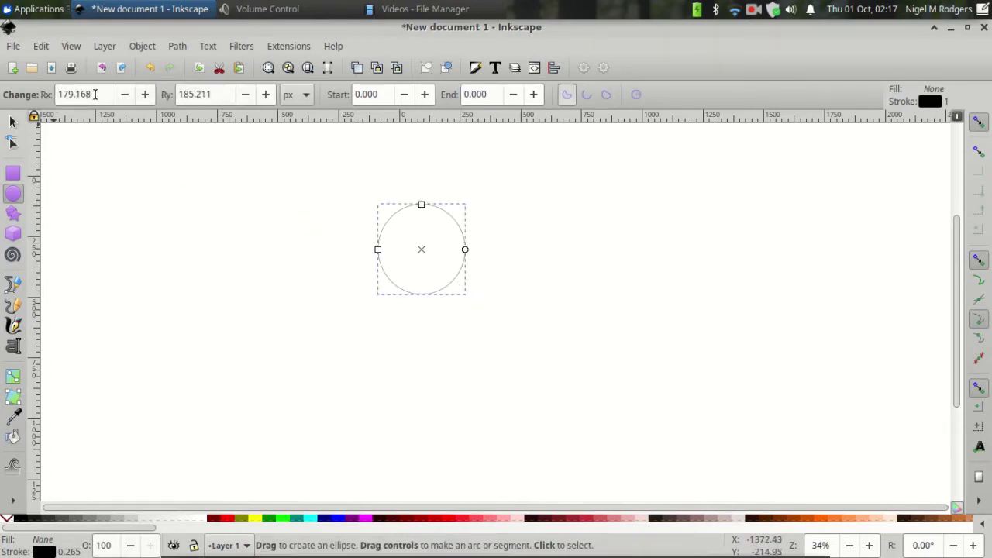
pyautogui.moveTo(95, 94); pyautogui.dragTo(39, 96)
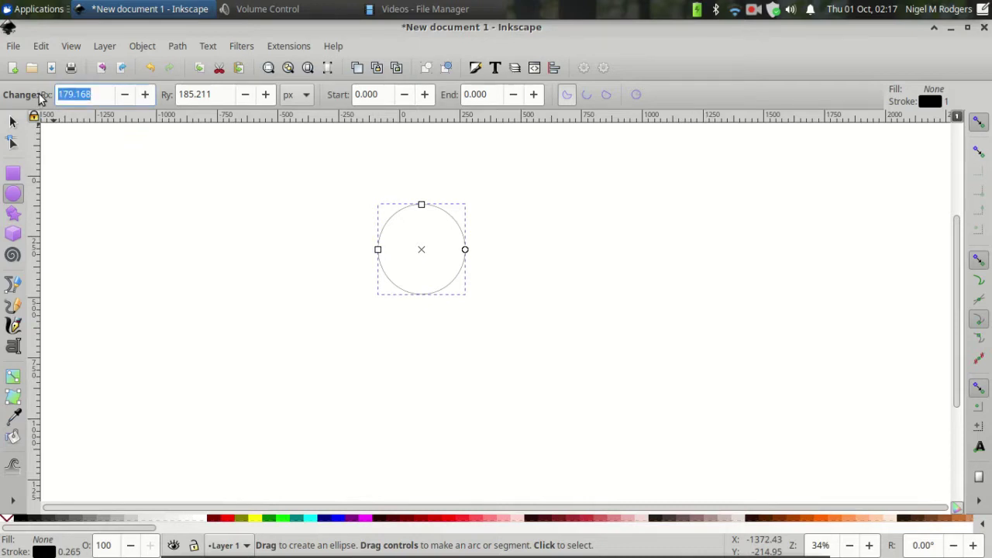
pyautogui.write('10')
pyautogui.press('Tab')
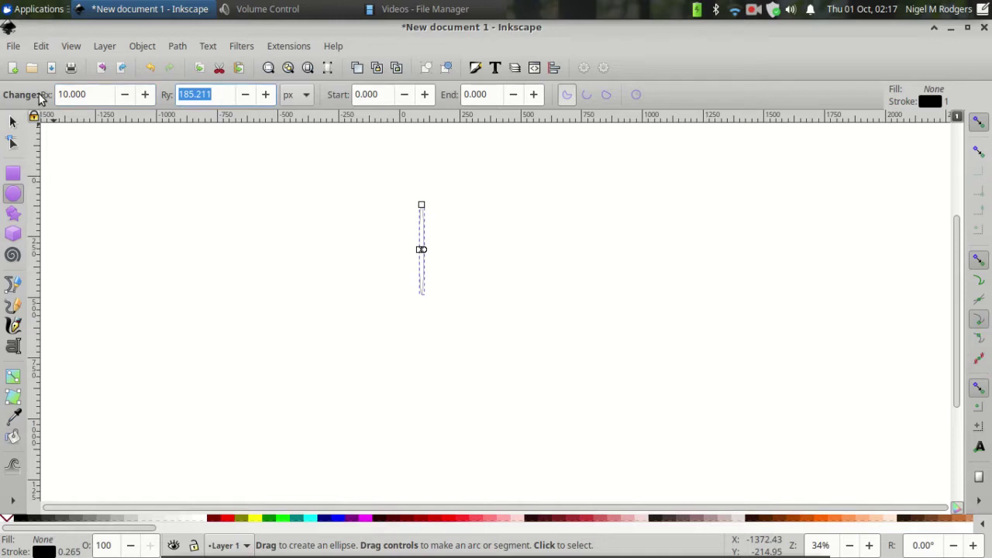
pyautogui.write('10')
pyautogui.press('Tab')
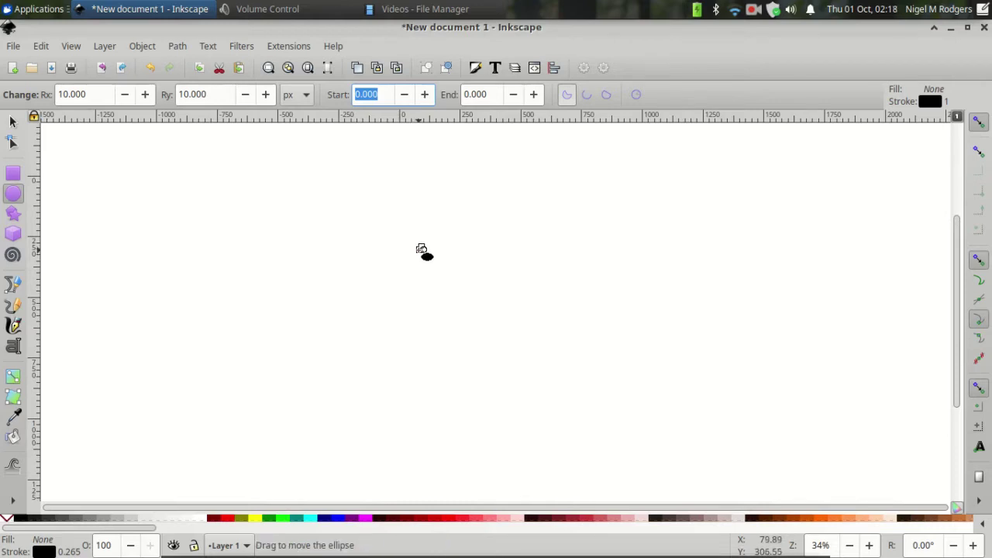
pyautogui.scroll(8, 421, 249)
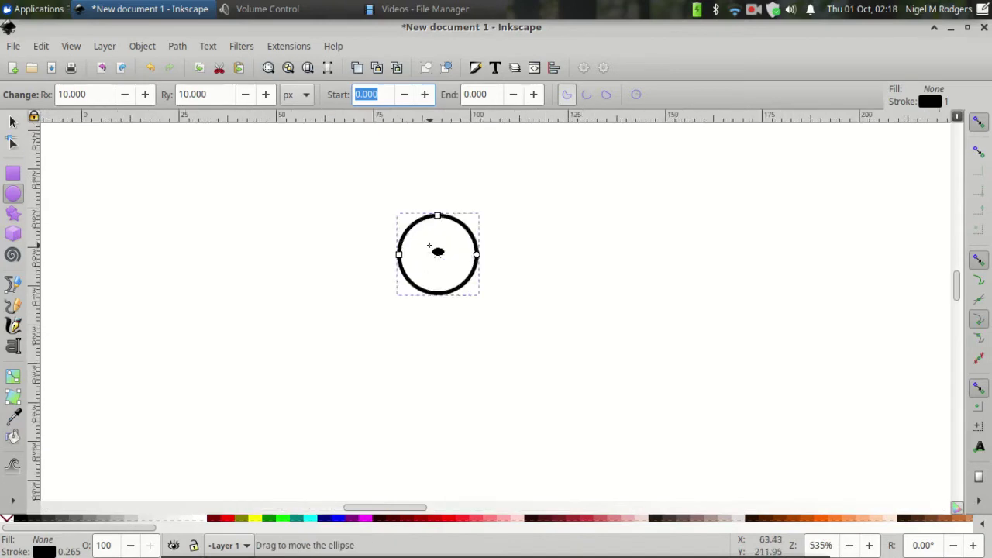
pyautogui.scroll(1, 438, 251)
pyautogui.scroll(-1, 438, 251)
# With the Selector active, turn on the padlock locking the circle's W and H
pyautogui.click(12, 124)
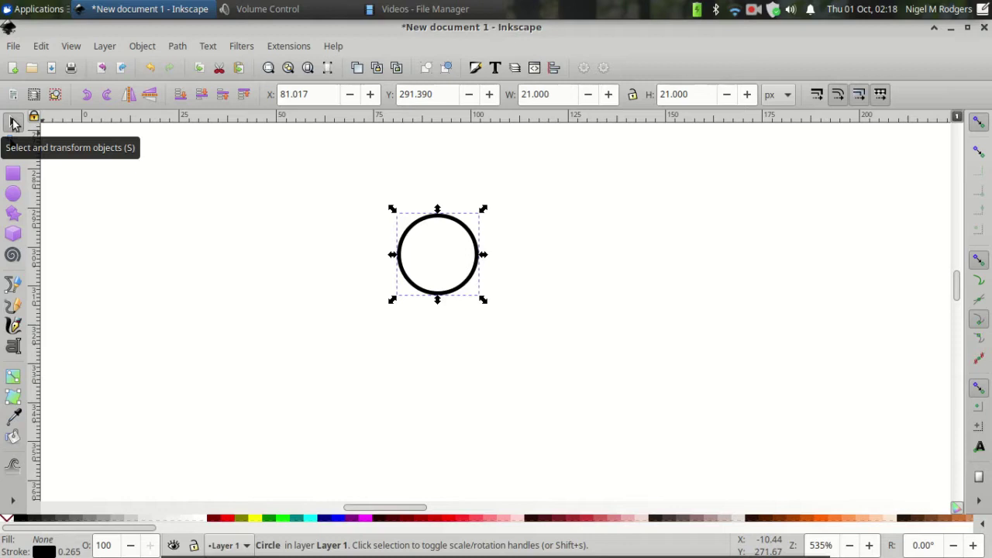
pyautogui.click(633, 99)
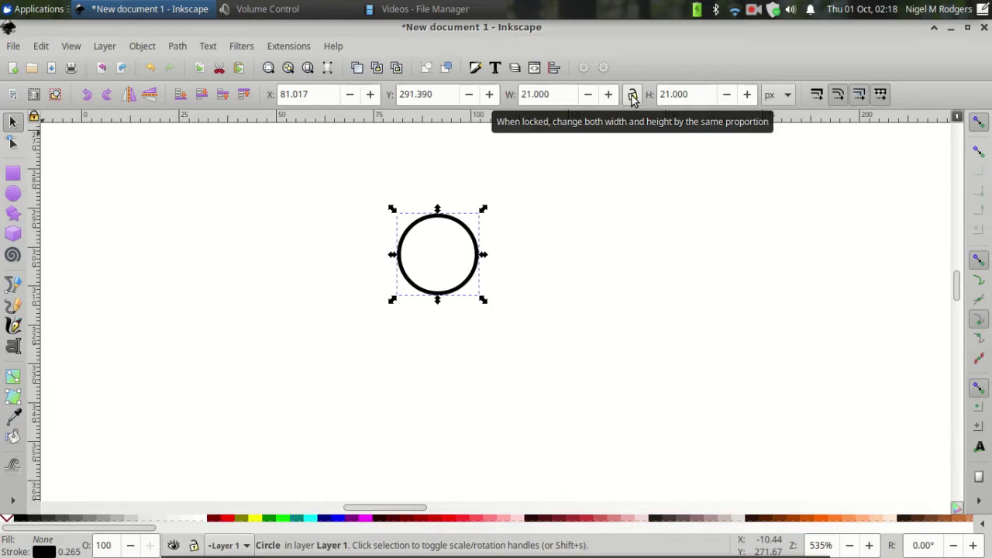
pyautogui.click(632, 100)
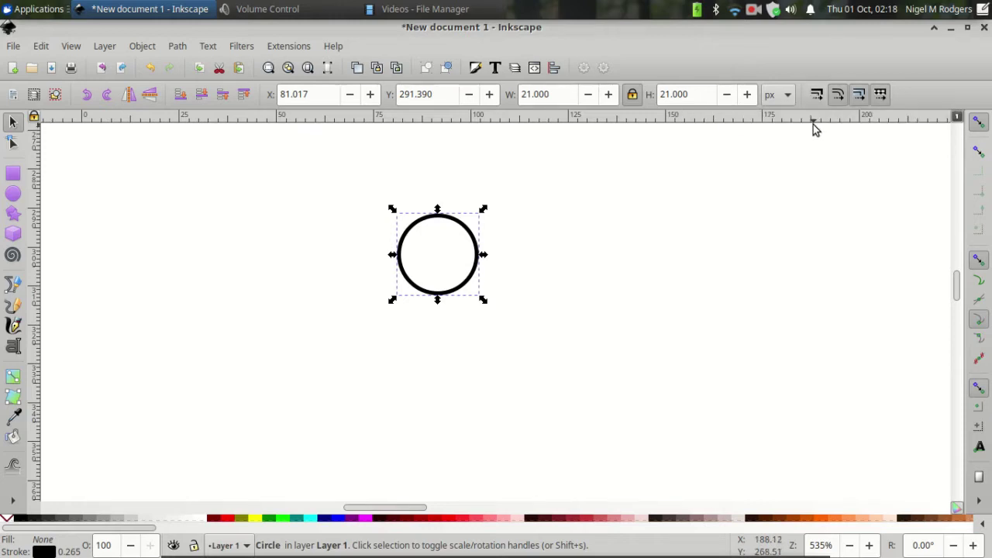
# In Fill and Stroke, give the circle a 10 px stroke width and about 46% opacity
pyautogui.click(141, 47)
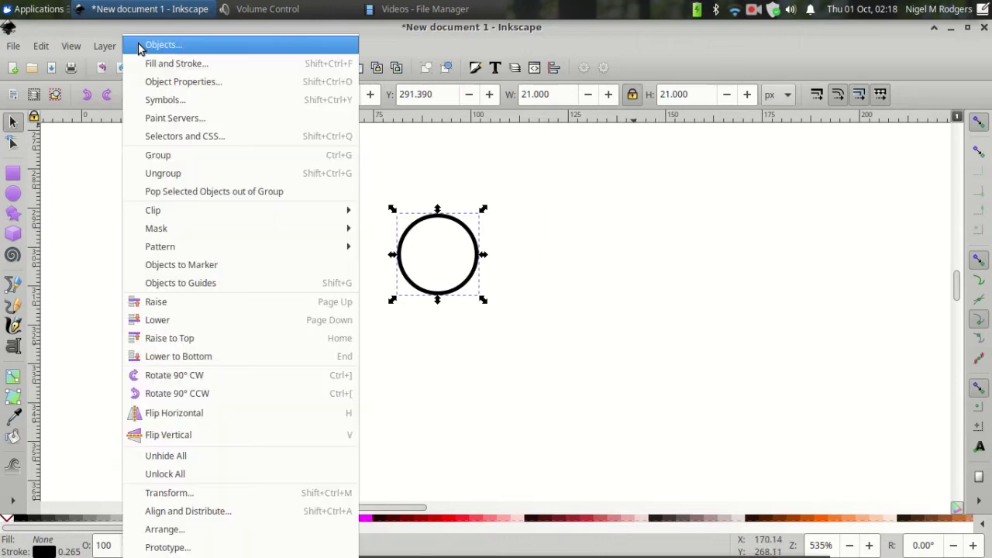
pyautogui.click(150, 64)
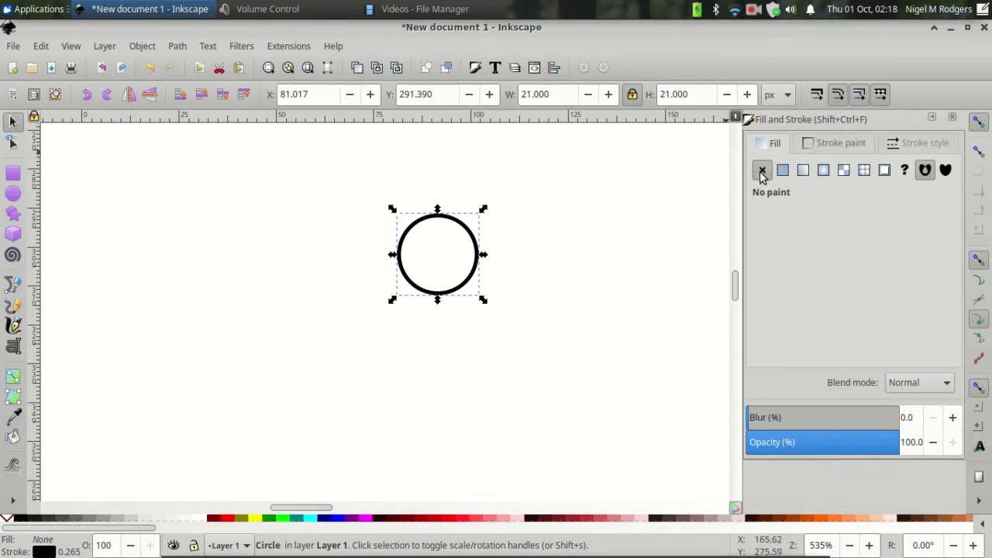
pyautogui.click(841, 144)
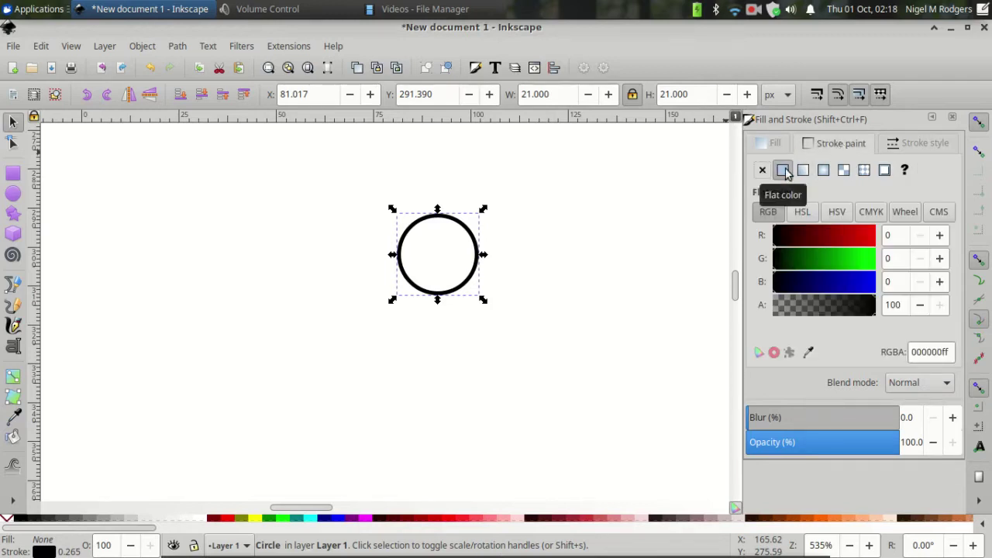
pyautogui.click(907, 149)
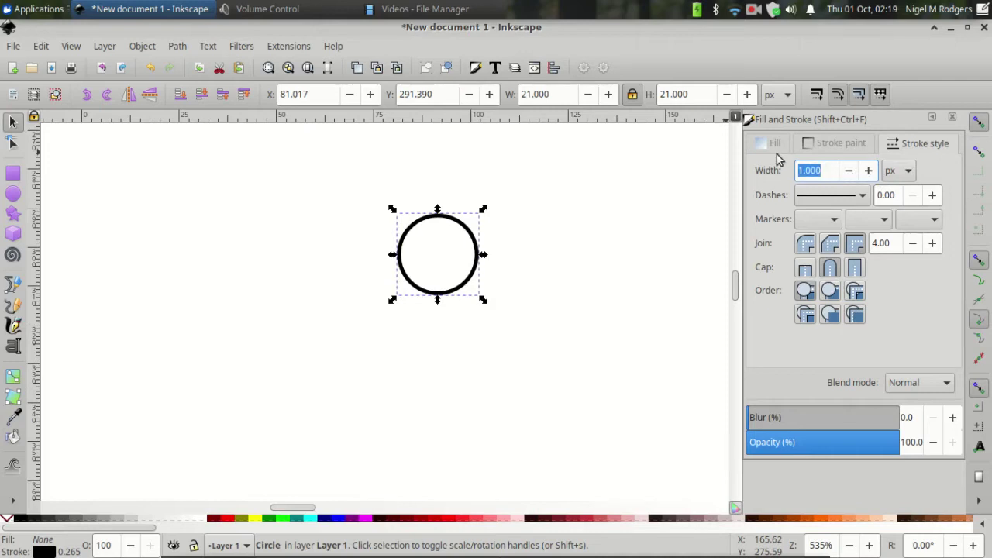
pyautogui.write('10')
pyautogui.press('Return')
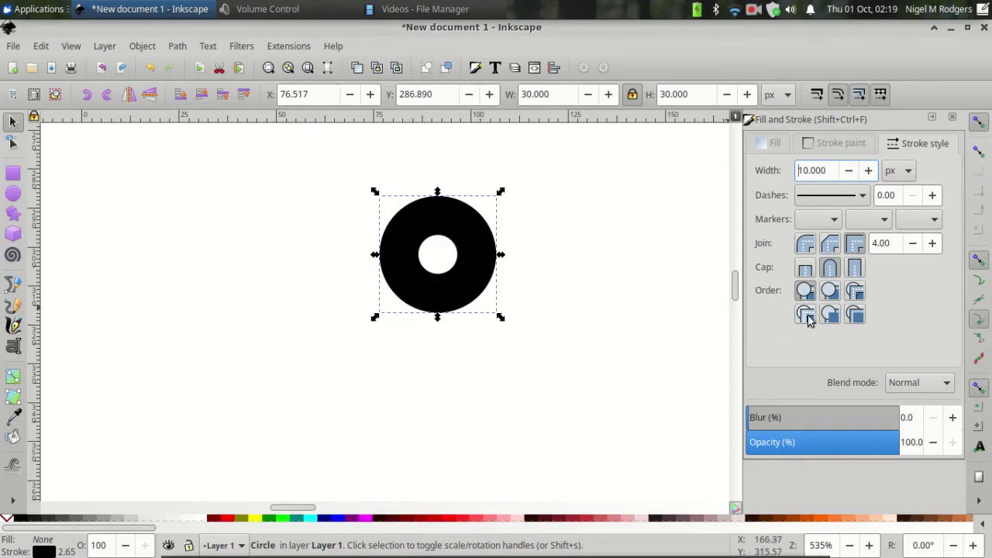
pyautogui.click(817, 447)
pyautogui.moveTo(818, 447); pyautogui.dragTo(817, 447)
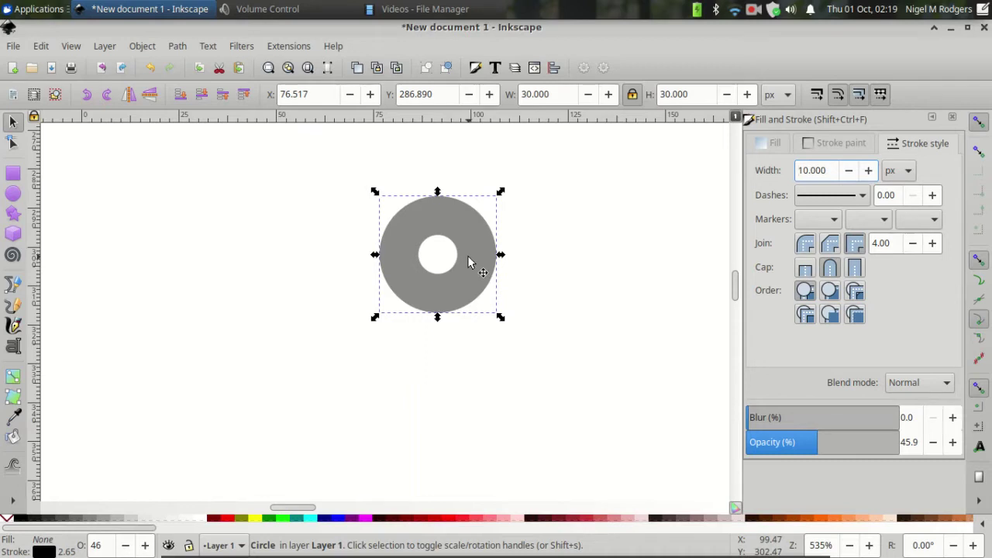
# Duplicate the ring twice, resizing the copies to 50 px and 70 px wide
pyautogui.press('Return')
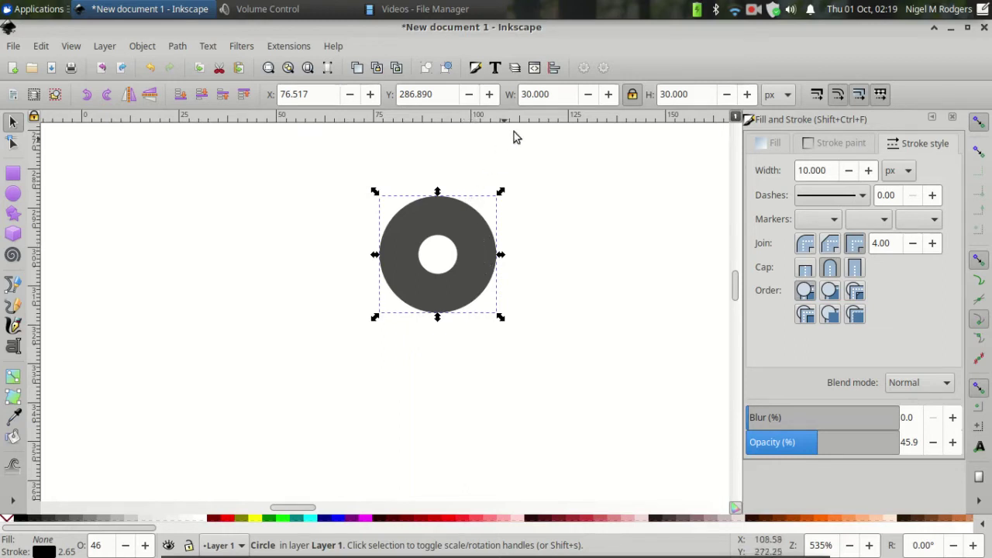
pyautogui.click(563, 94)
pyautogui.doubleClick(543, 93)
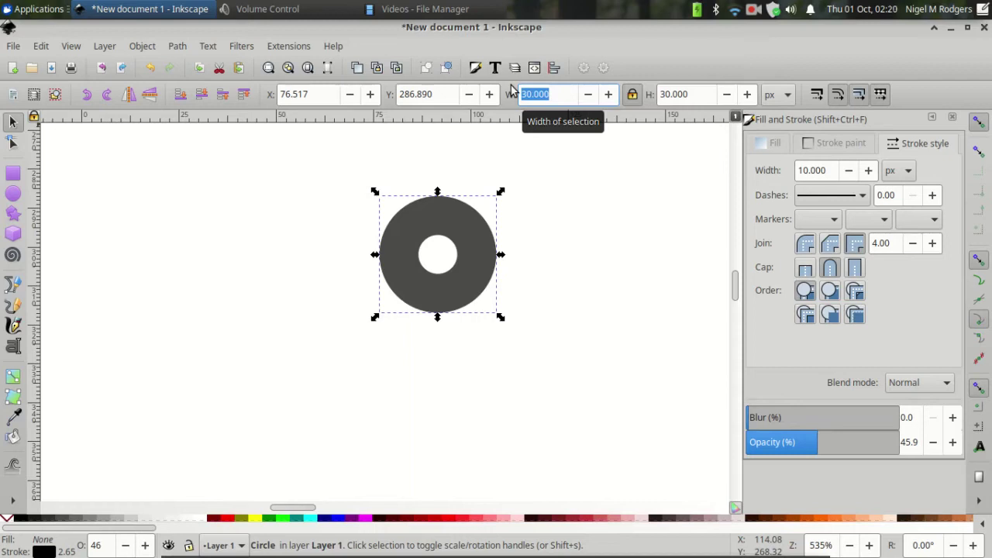
pyautogui.write('50')
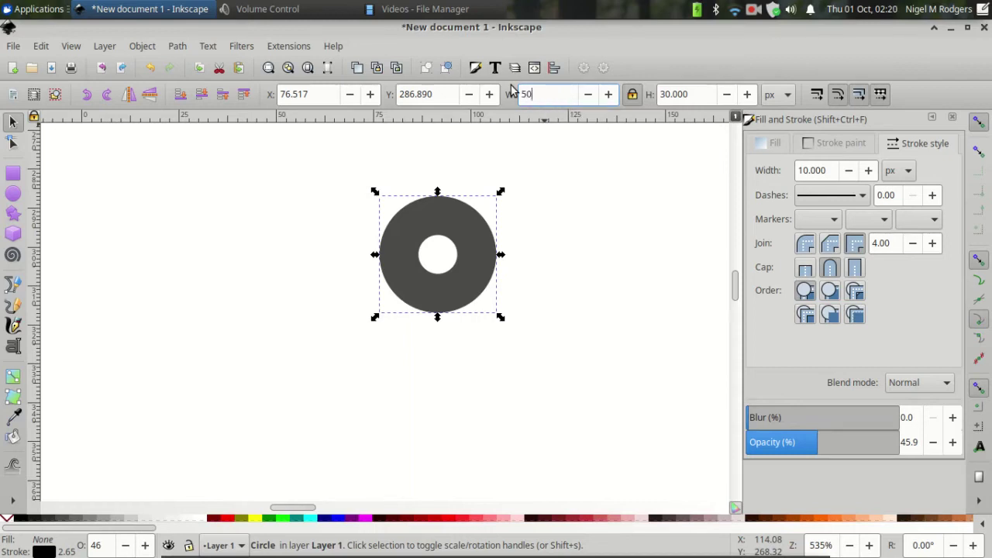
pyautogui.press('Return')
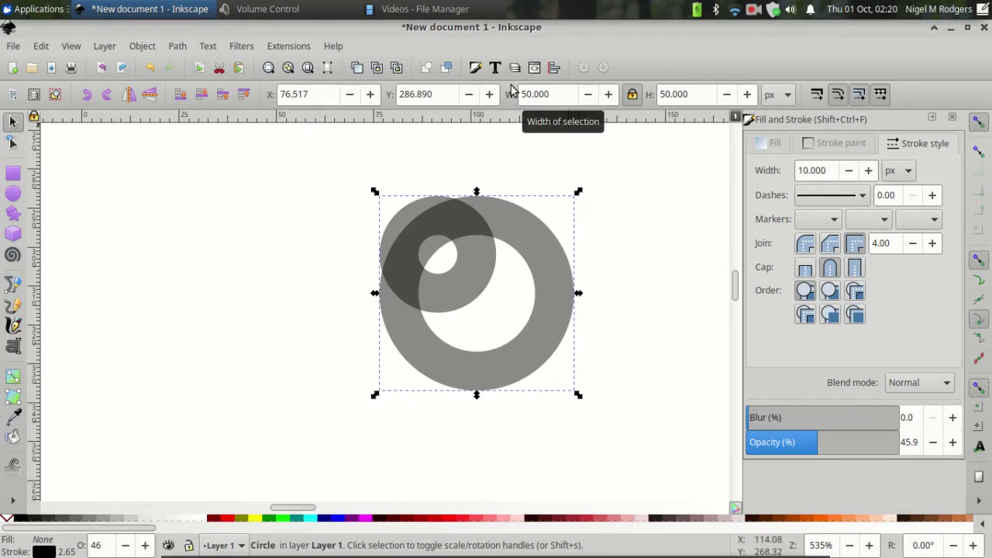
pyautogui.press('ctrl')
pyautogui.hotkey('ctrl', 'd')
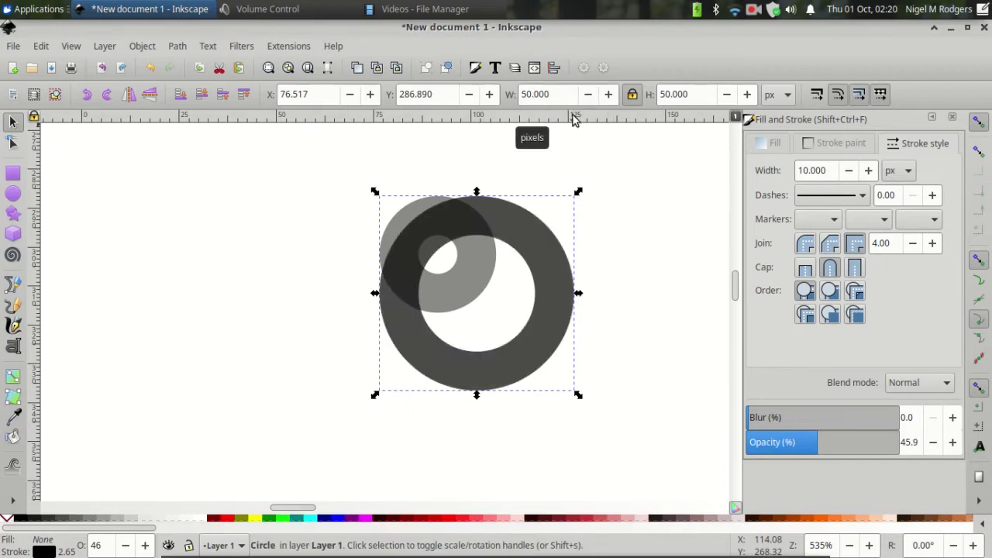
pyautogui.click(542, 94)
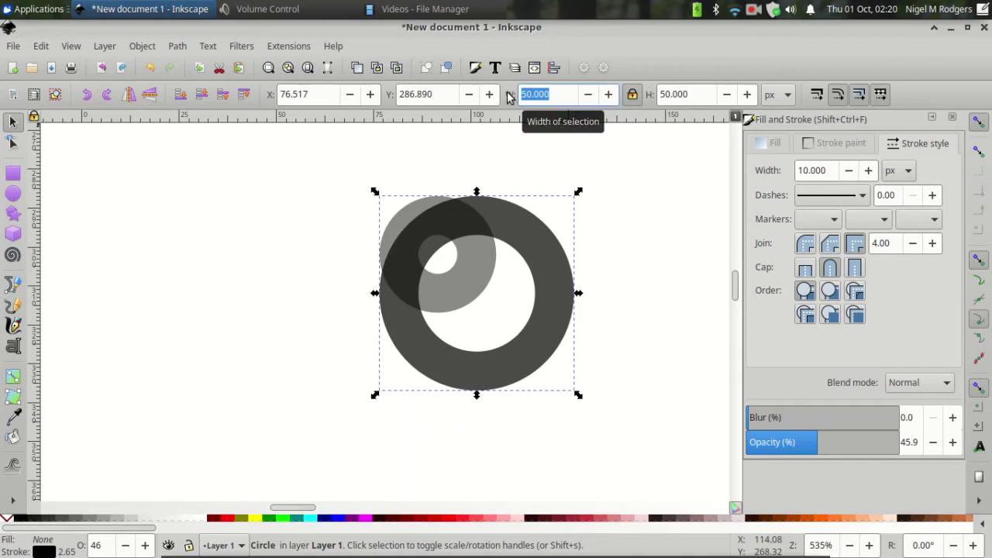
pyautogui.write('70')
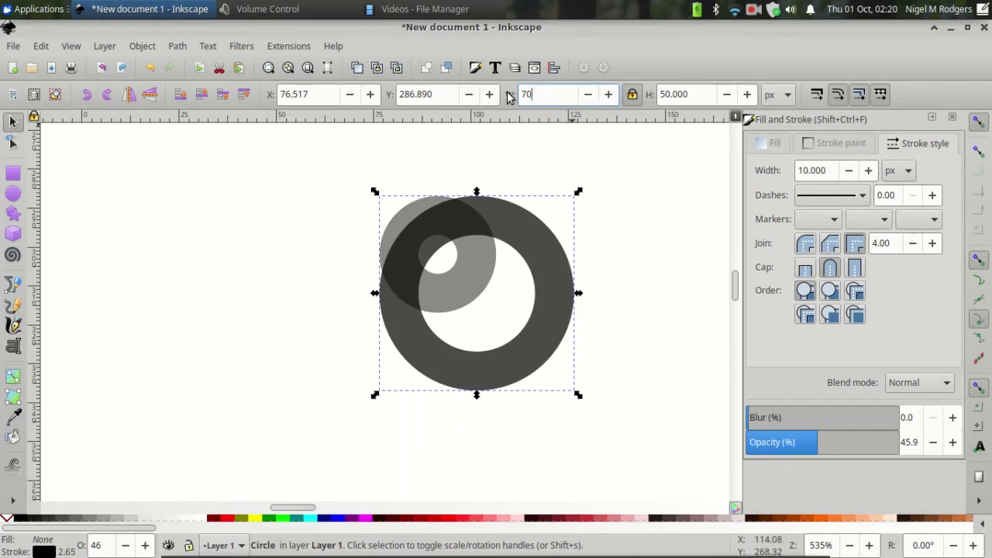
pyautogui.press('Return')
# Add two more duplicates 90 px and 110 px wide, zooming to view all rings
pyautogui.press('ctrl')
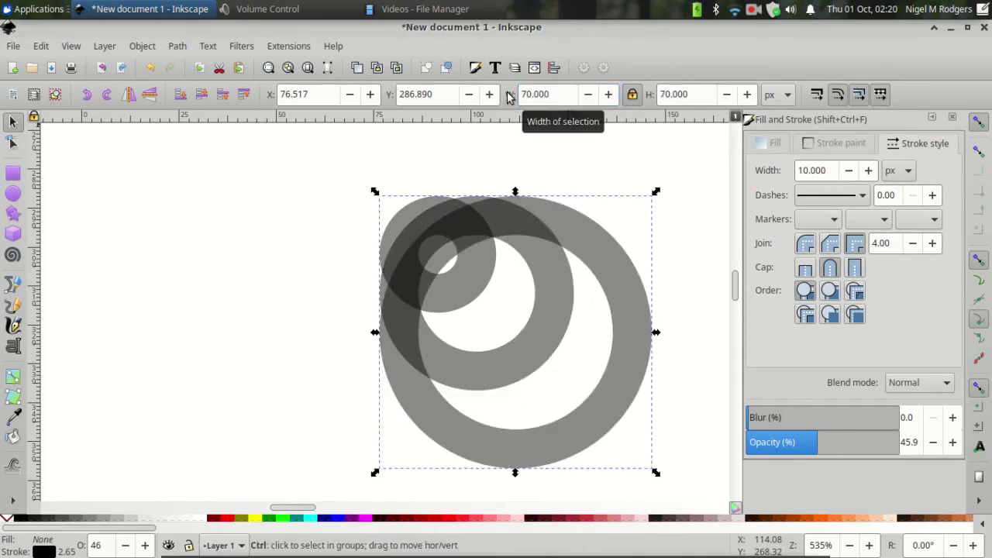
pyautogui.hotkey('ctrl', 'd')
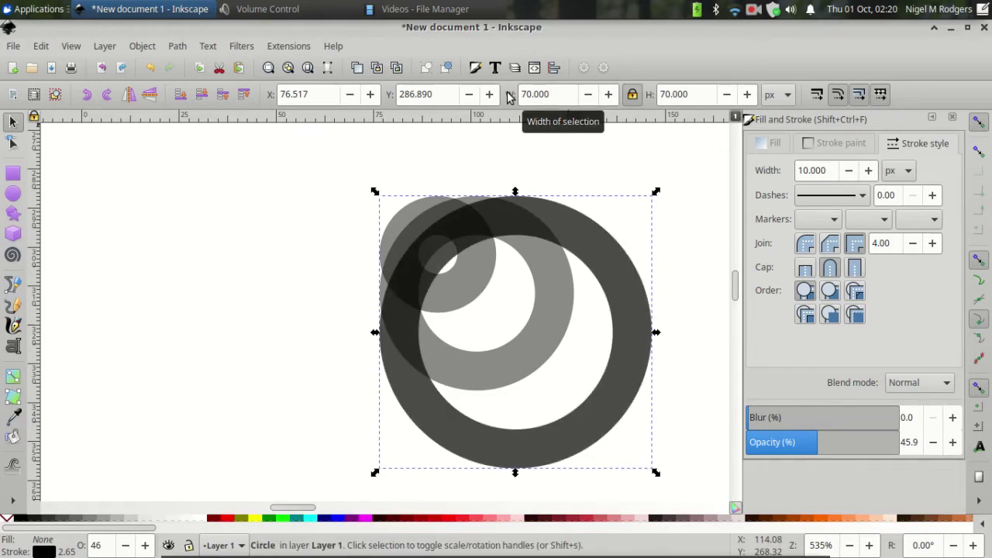
pyautogui.doubleClick(520, 94)
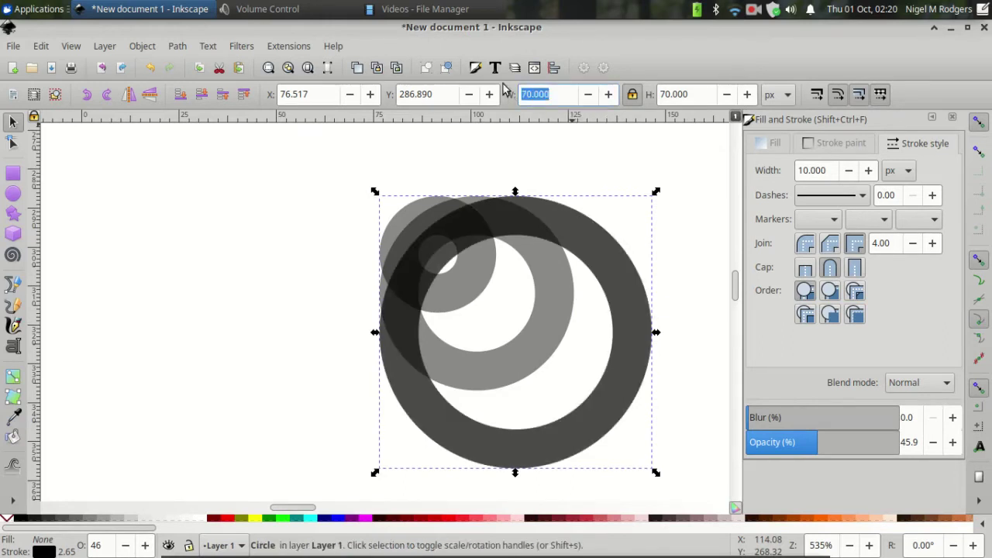
pyautogui.write('90')
pyautogui.press('Return')
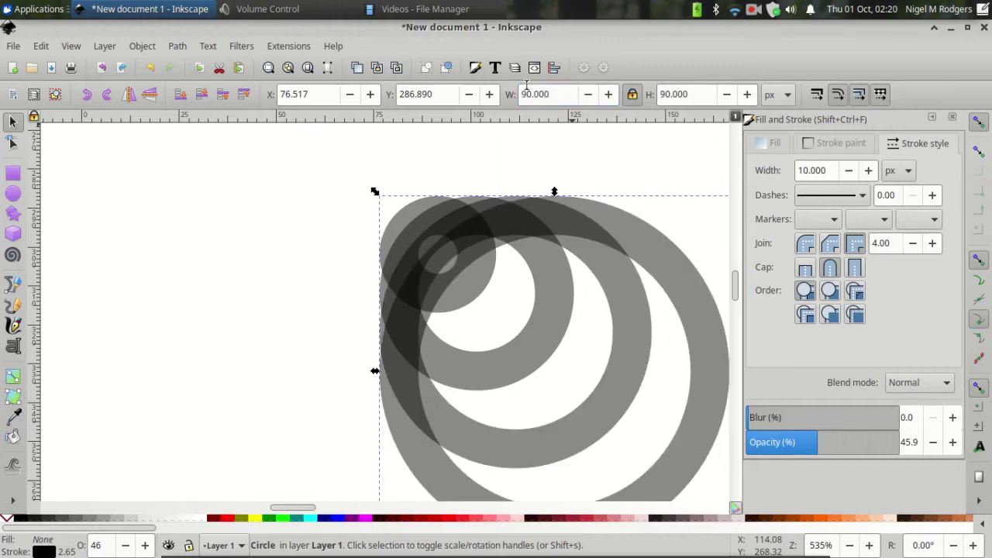
pyautogui.moveTo(553, 94); pyautogui.dragTo(497, 94)
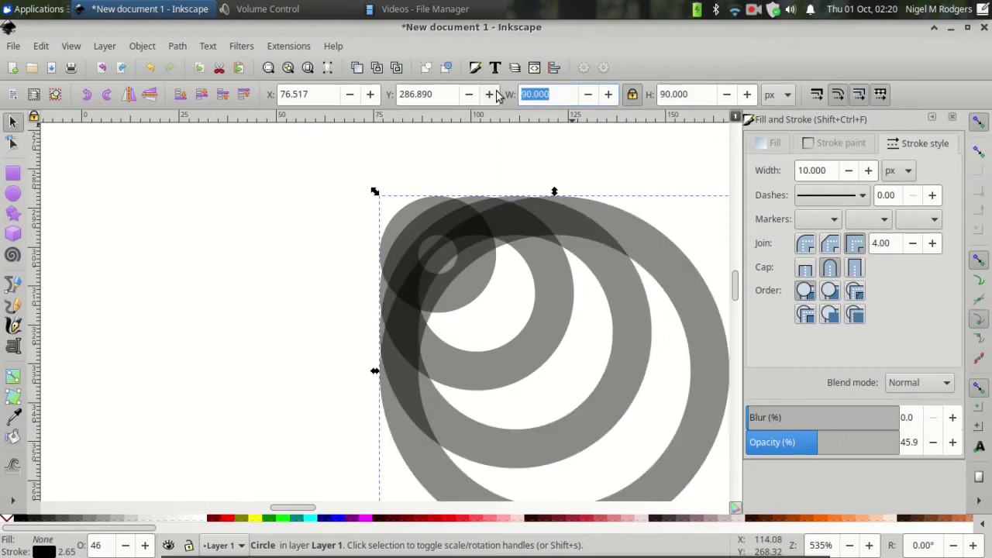
pyautogui.hotkey('ctrl', 'd')
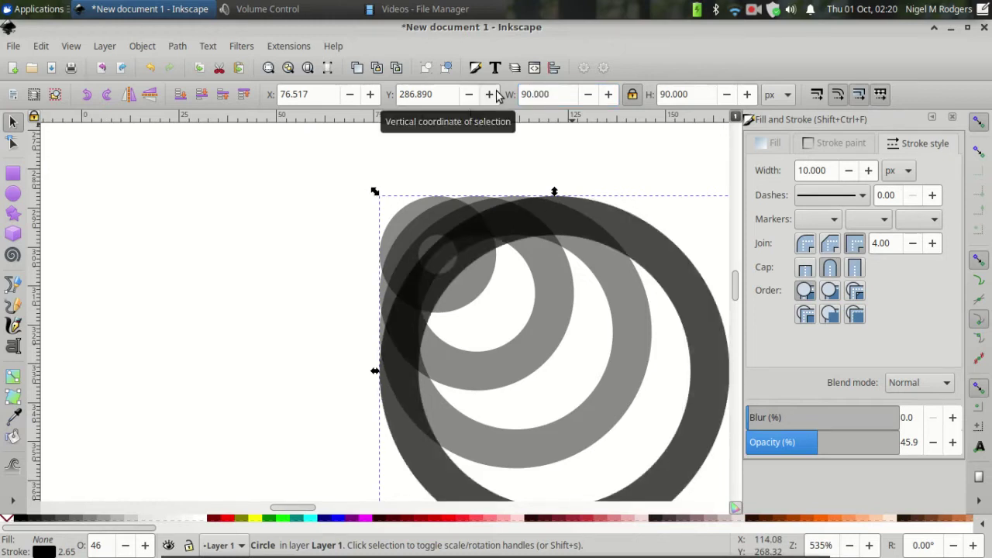
pyautogui.press('1')
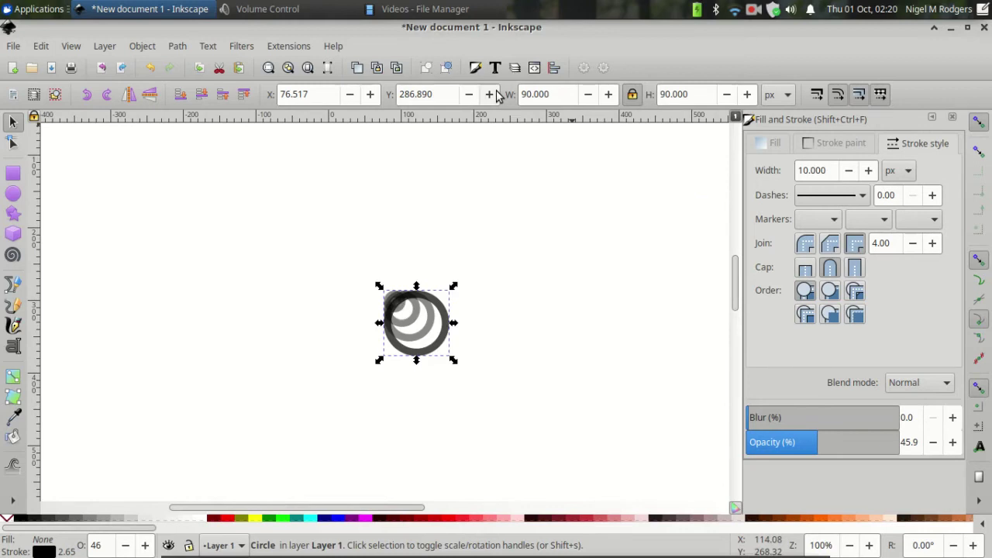
pyautogui.click(563, 94)
pyautogui.tripleClick(531, 94)
pyautogui.write('110')
pyautogui.press('Return')
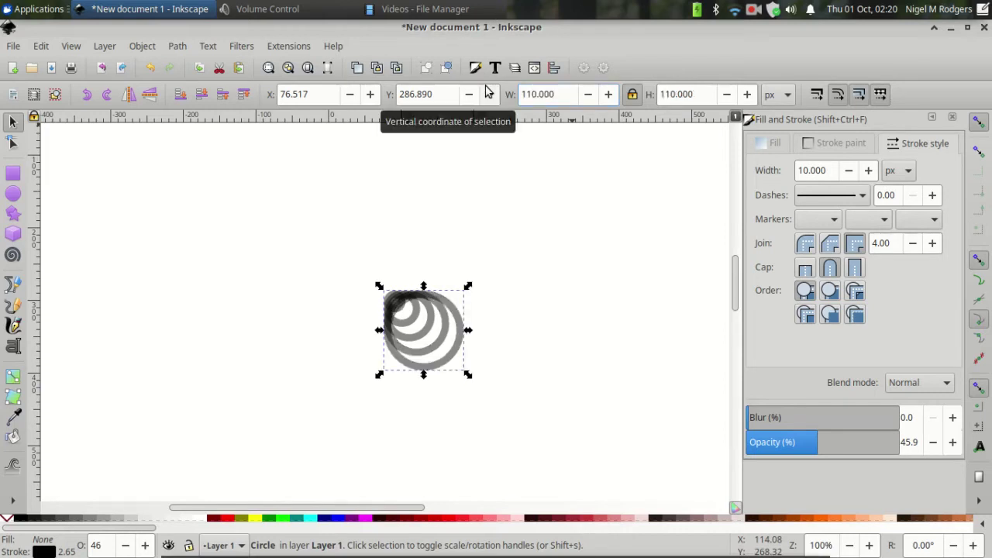
pyautogui.press('ctrl')
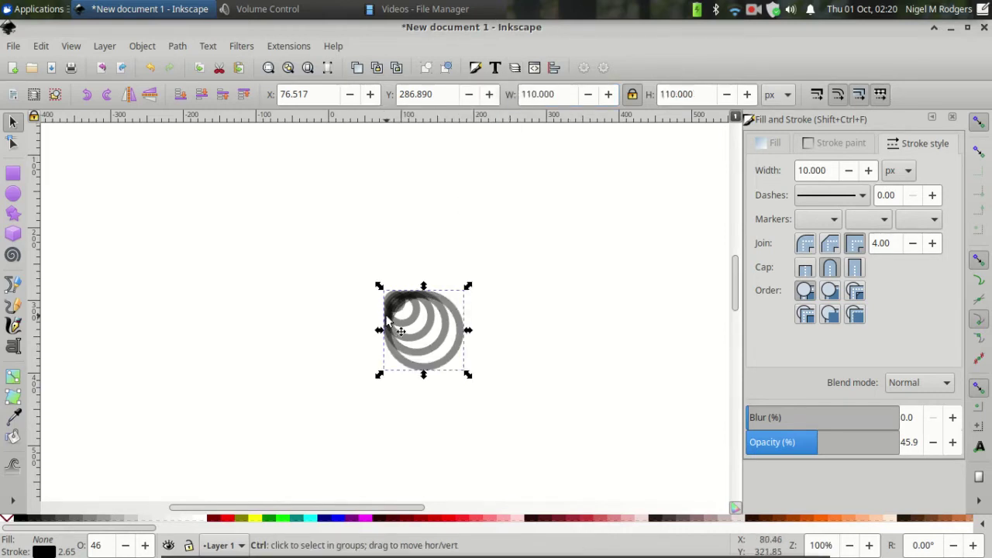
pyautogui.scroll(2, 387, 319)
pyautogui.scroll(1, 387, 320)
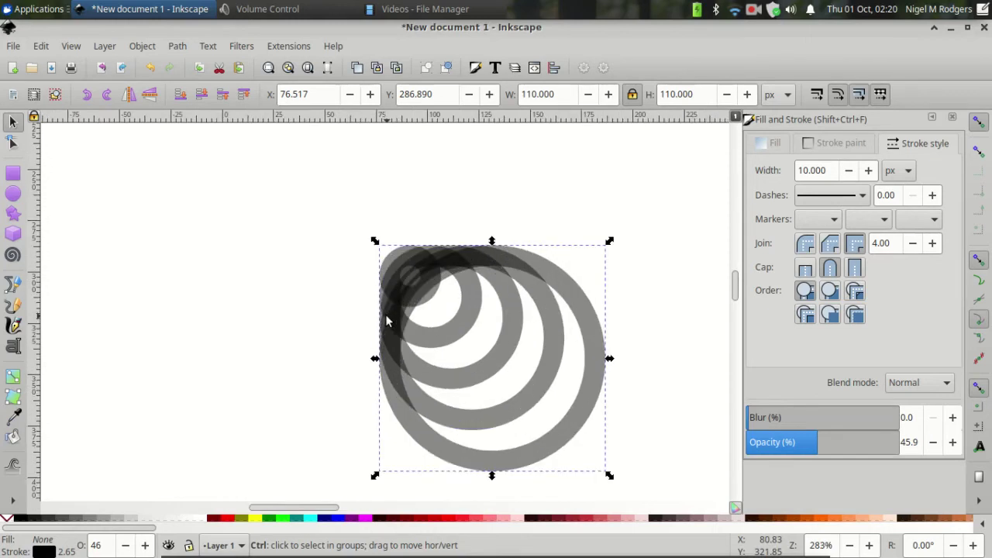
pyautogui.scroll(1, 387, 319)
pyautogui.scroll(-1, 387, 319)
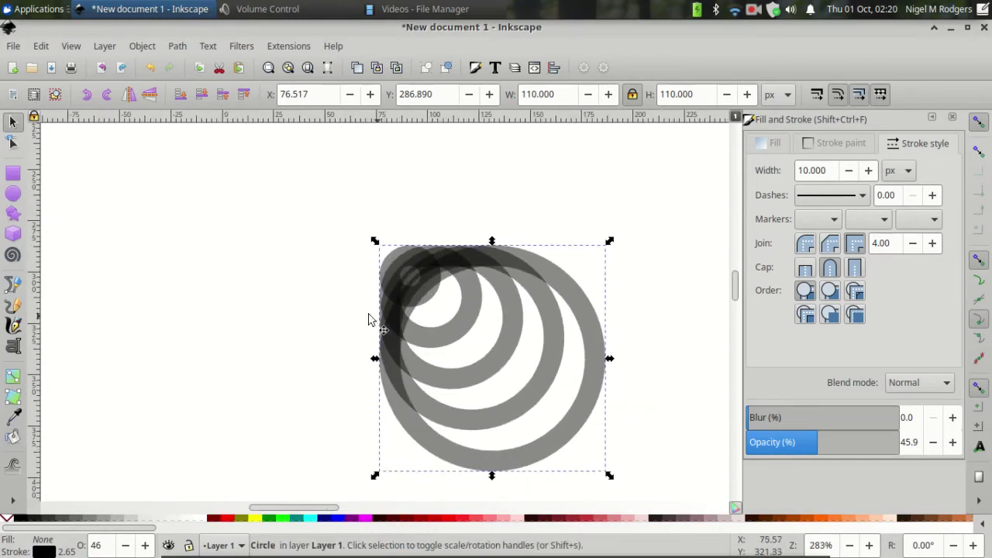
# Select all five rings and centre them on both axes via Align and Distribute
pyautogui.moveTo(334, 209); pyautogui.dragTo(675, 517)
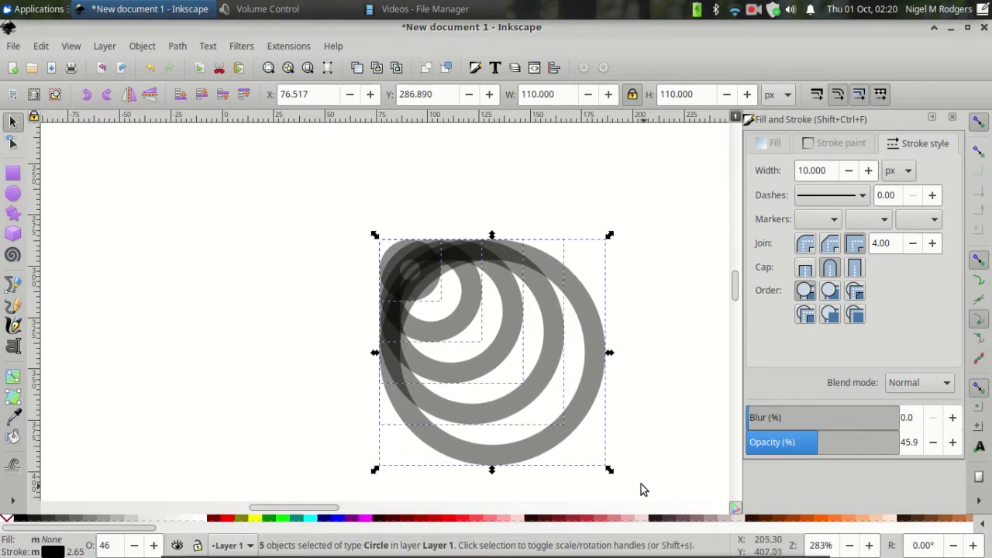
pyautogui.click(142, 46)
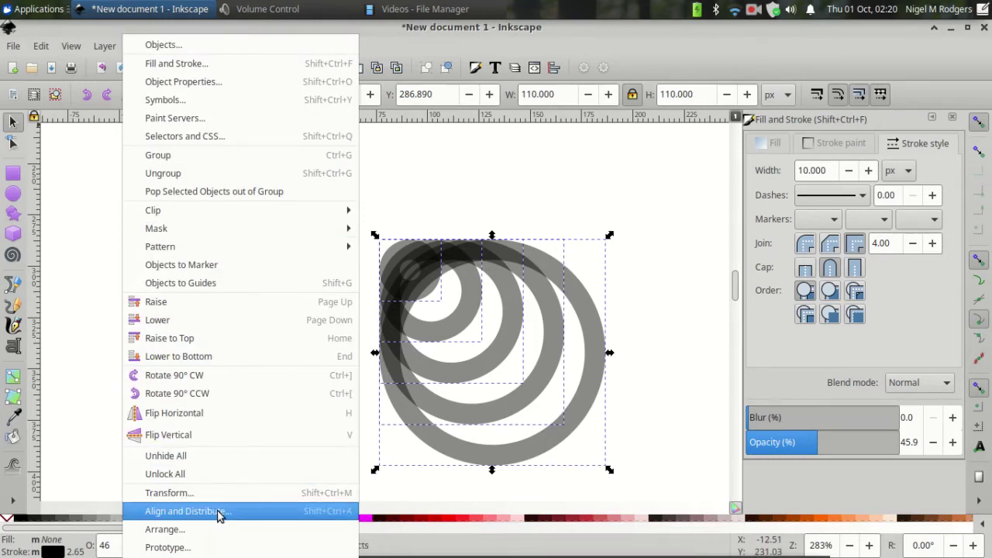
pyautogui.click(186, 510)
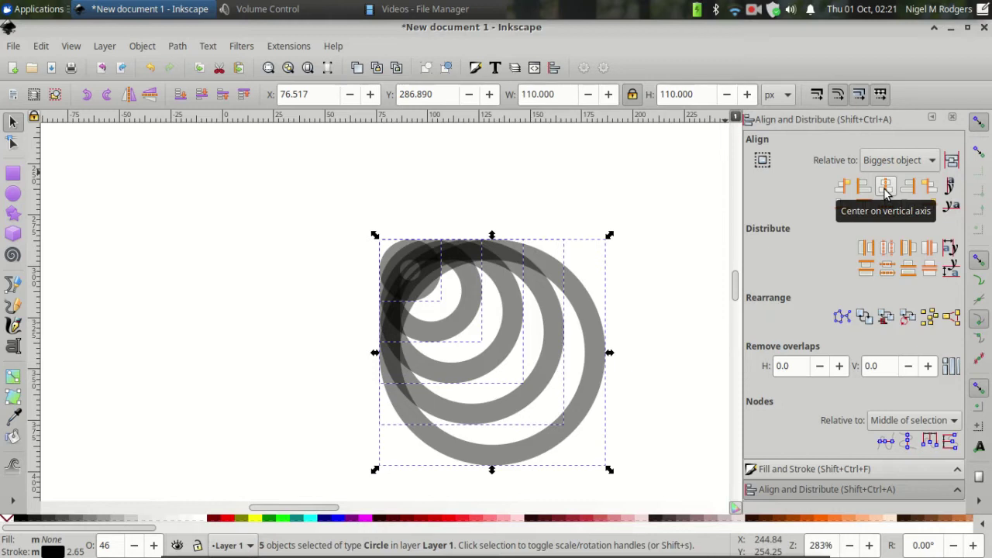
pyautogui.click(886, 187)
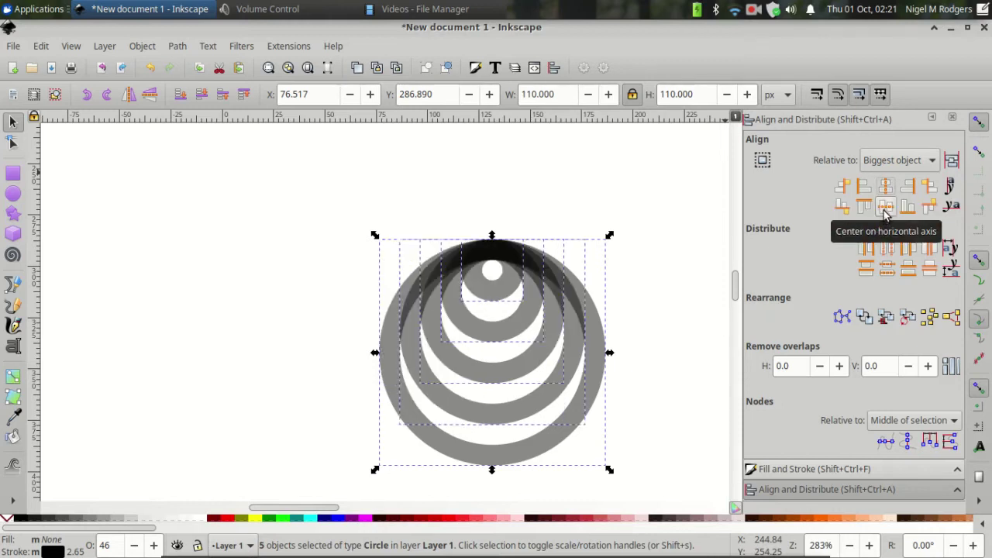
pyautogui.click(886, 208)
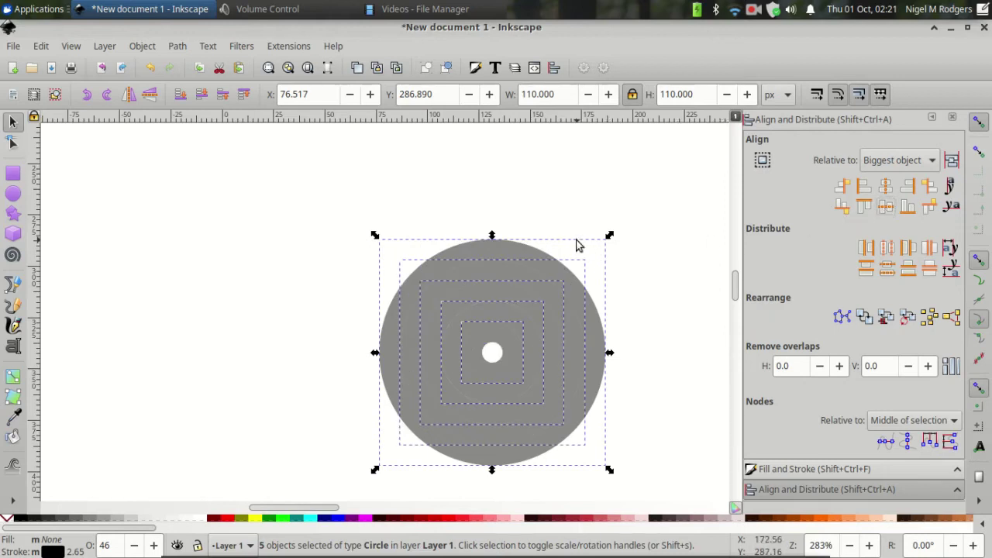
pyautogui.scroll(-2, 577, 244)
pyautogui.scroll(-2, 525, 249)
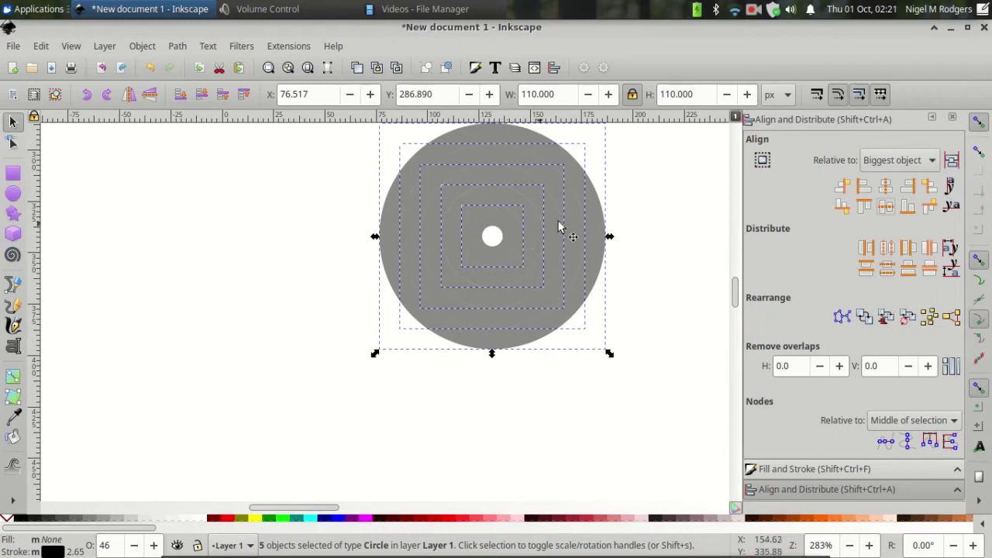
# Select only the small 30×30 px centre circle and zoom in close on it
pyautogui.click(644, 217)
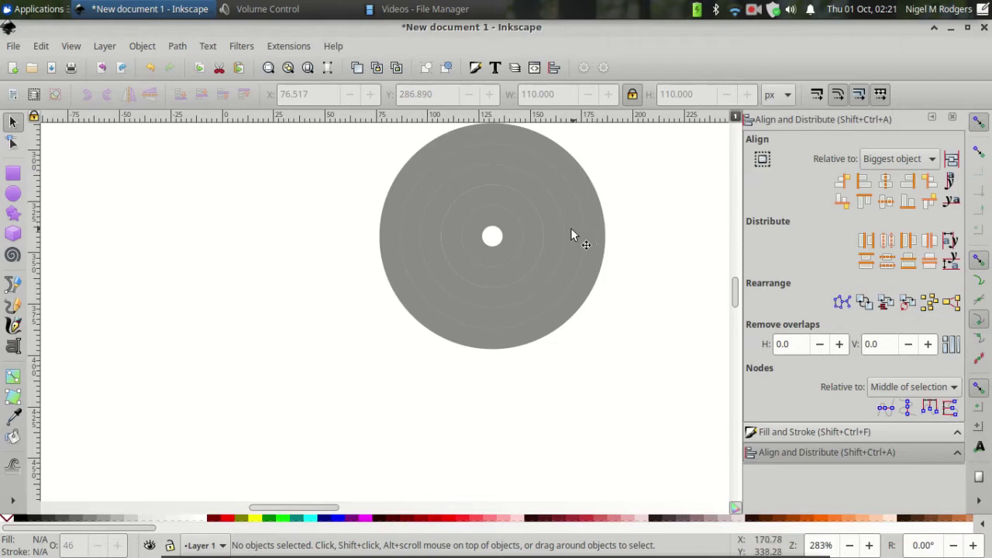
pyautogui.click(505, 238)
pyautogui.scroll(2, 492, 224)
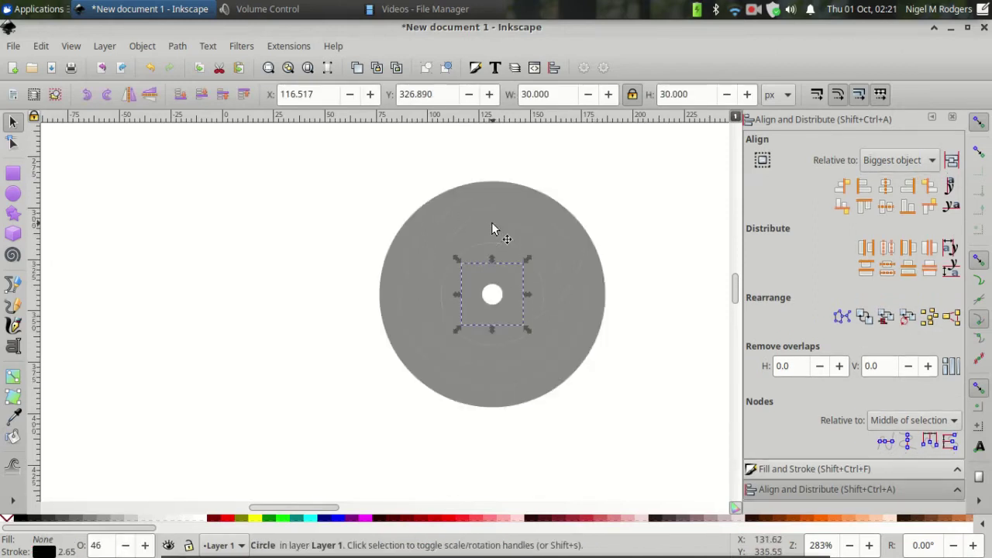
pyautogui.scroll(-2, 492, 224)
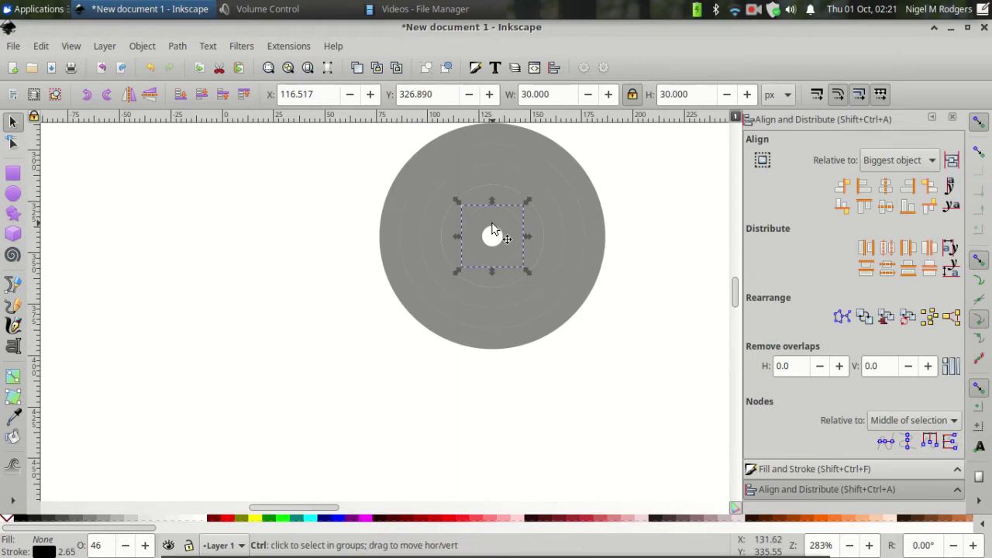
pyautogui.keyDown('ctrl'); pyautogui.scroll(2, 491, 225); pyautogui.keyUp('ctrl')
pyautogui.keyDown('ctrl'); pyautogui.scroll(1, 493, 226); pyautogui.keyUp('ctrl')
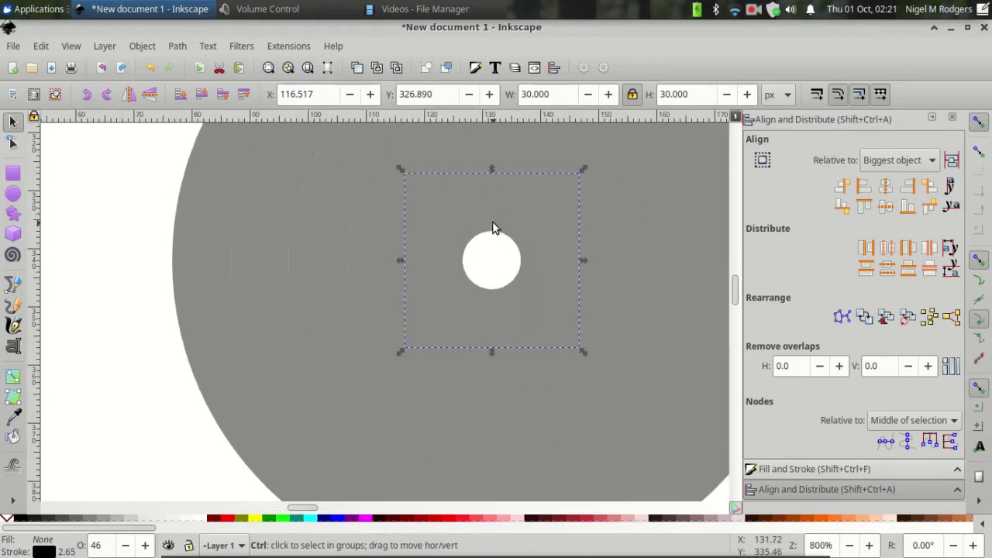
pyautogui.click(12, 196)
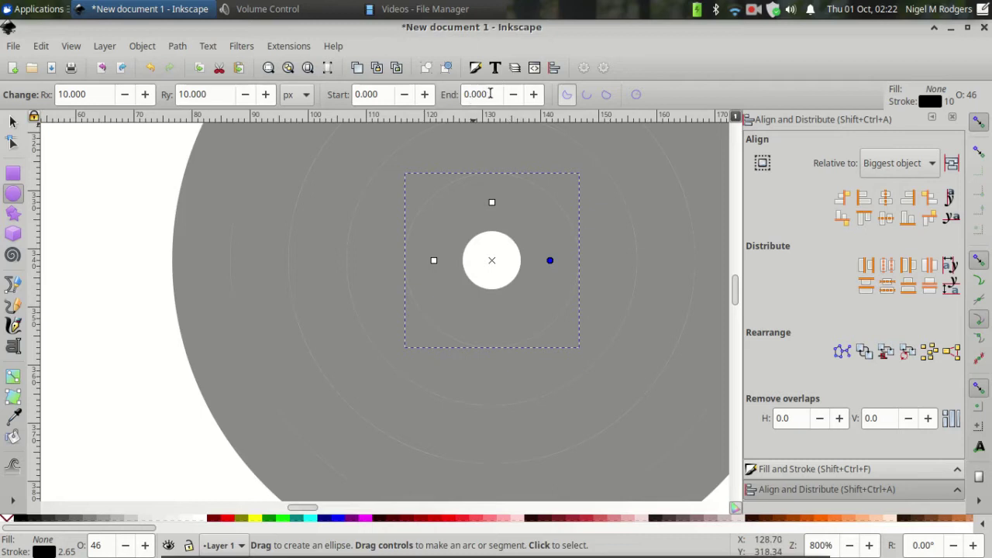
# Give the smallest circle a 180° end angle and the next a 180° start as an open arc
pyautogui.click(492, 94)
pyautogui.moveTo(492, 93); pyautogui.dragTo(462, 95)
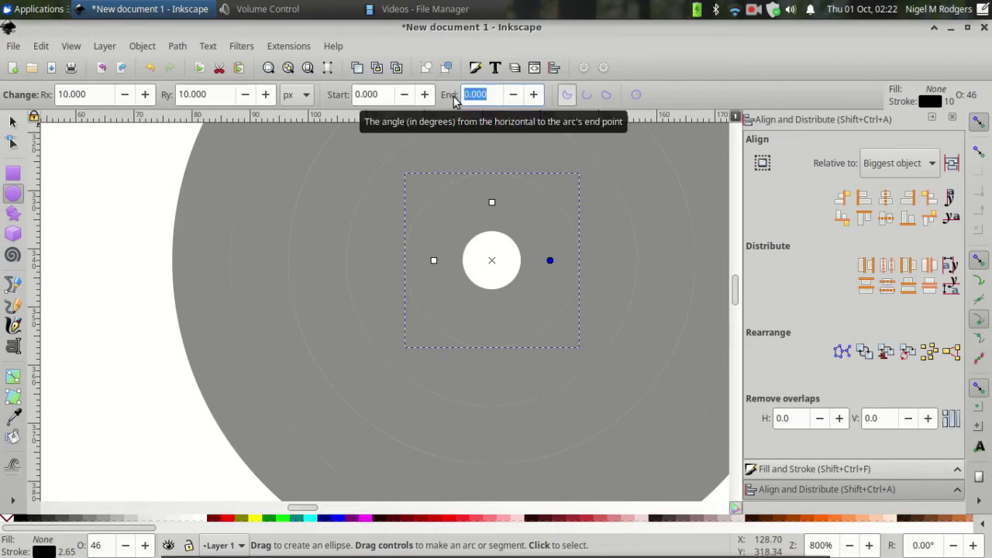
pyautogui.write('180')
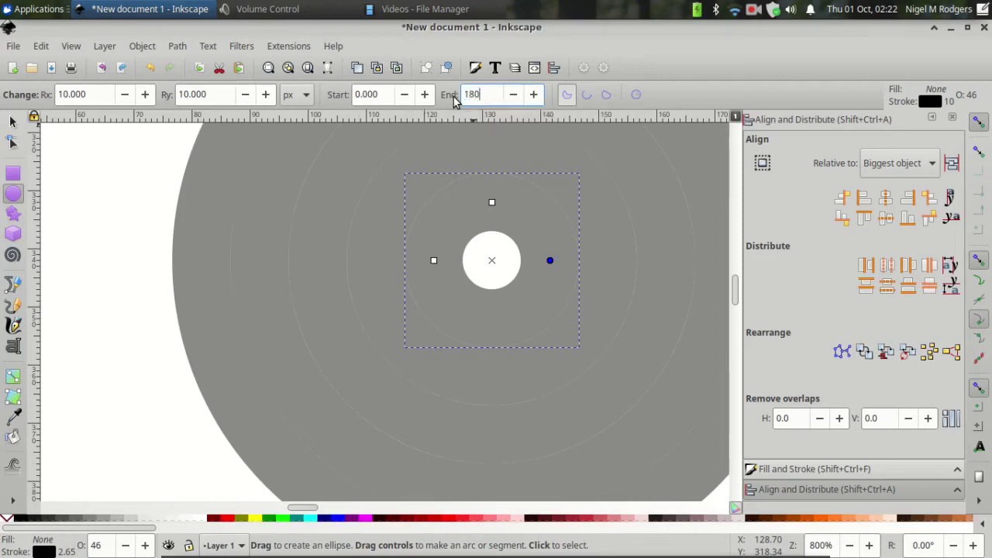
pyautogui.press('Return')
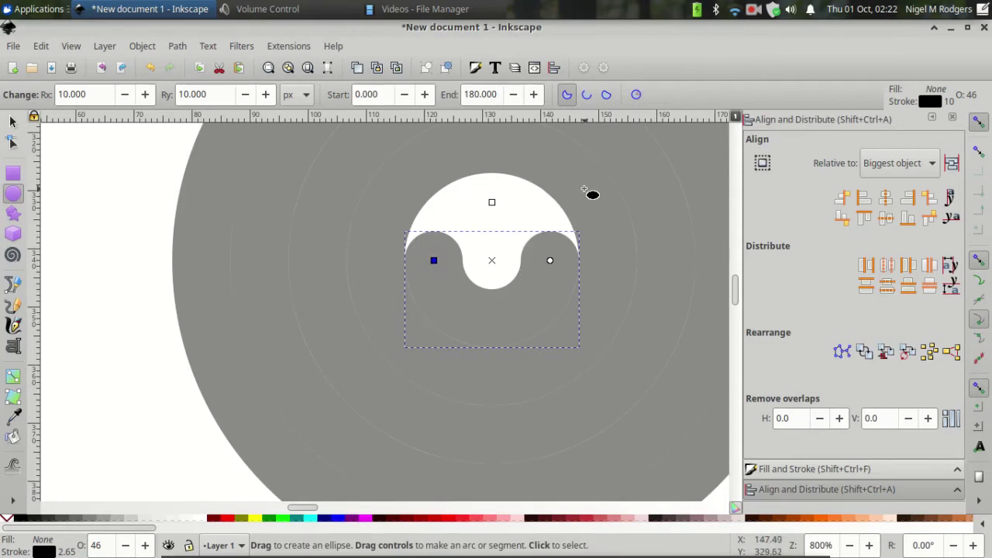
pyautogui.click(585, 189)
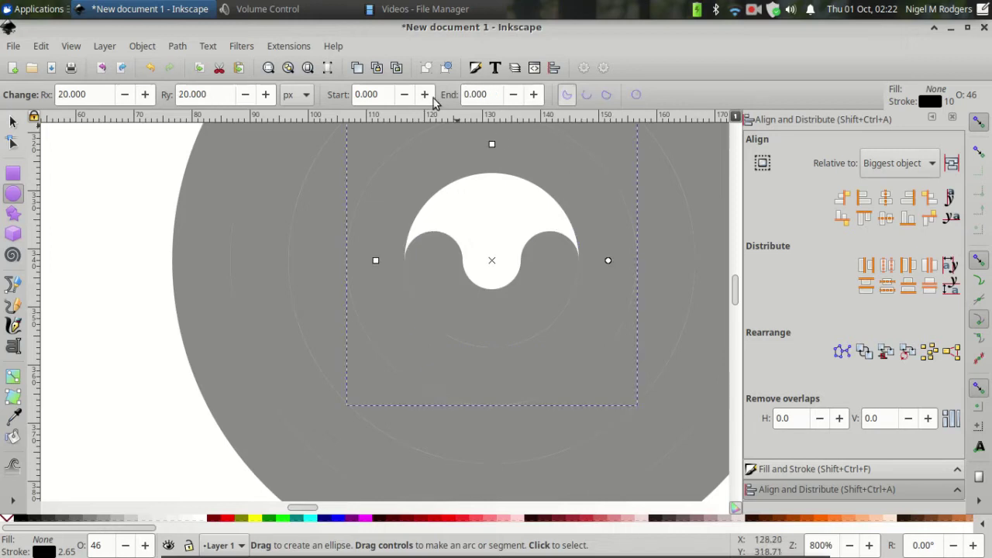
pyautogui.moveTo(383, 94); pyautogui.dragTo(328, 94)
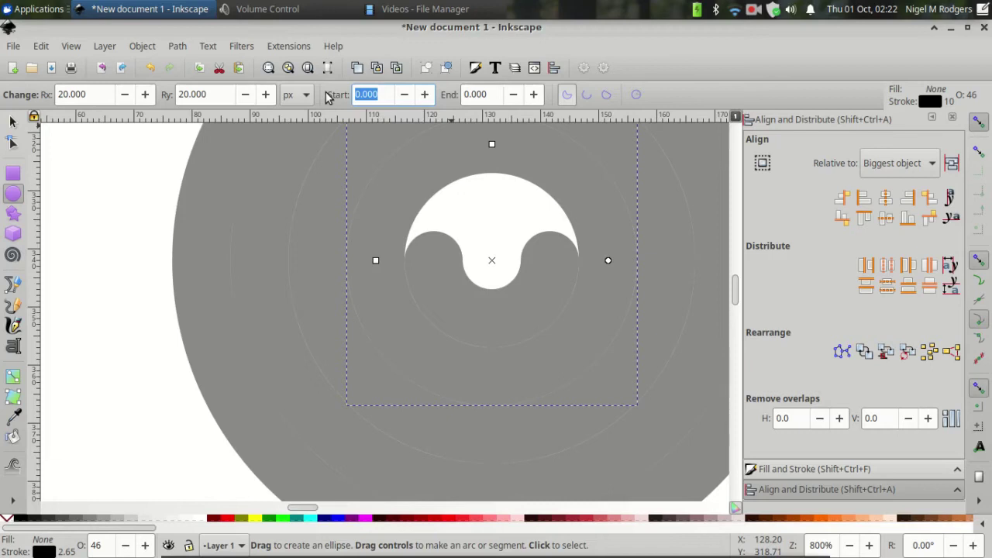
pyautogui.write('180')
pyautogui.press('Return')
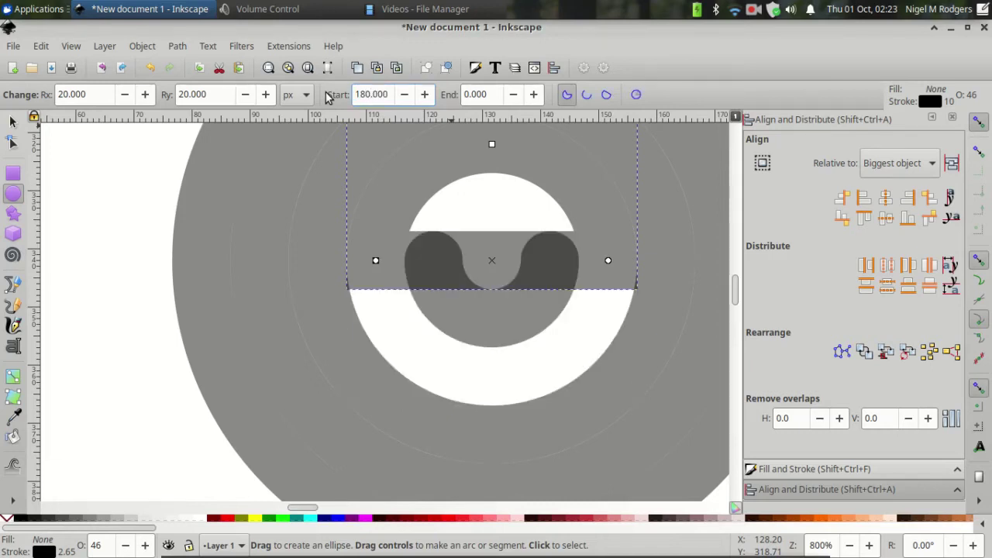
pyautogui.click(587, 95)
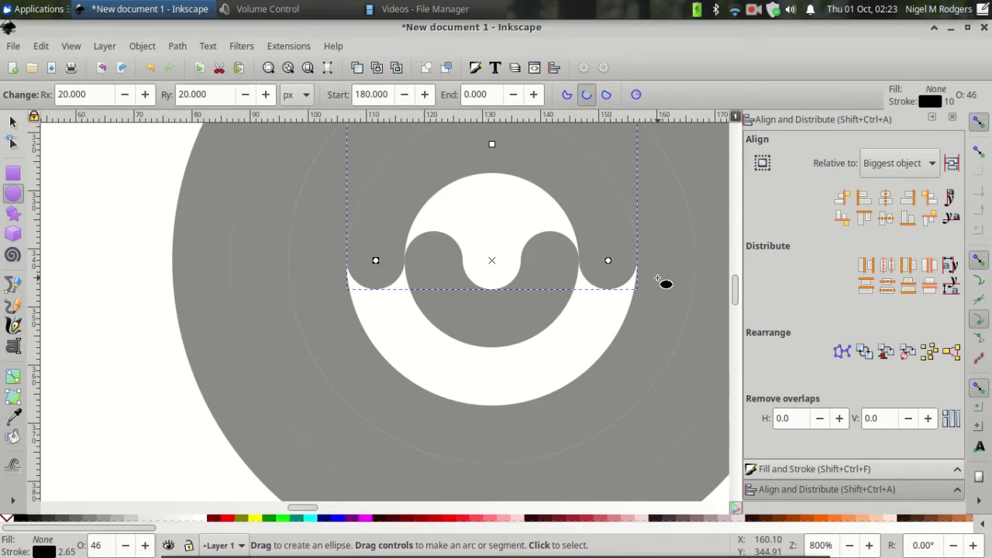
# Make the next two circles open half-arcs, with end 180° and start 180° respectively
pyautogui.click(657, 278)
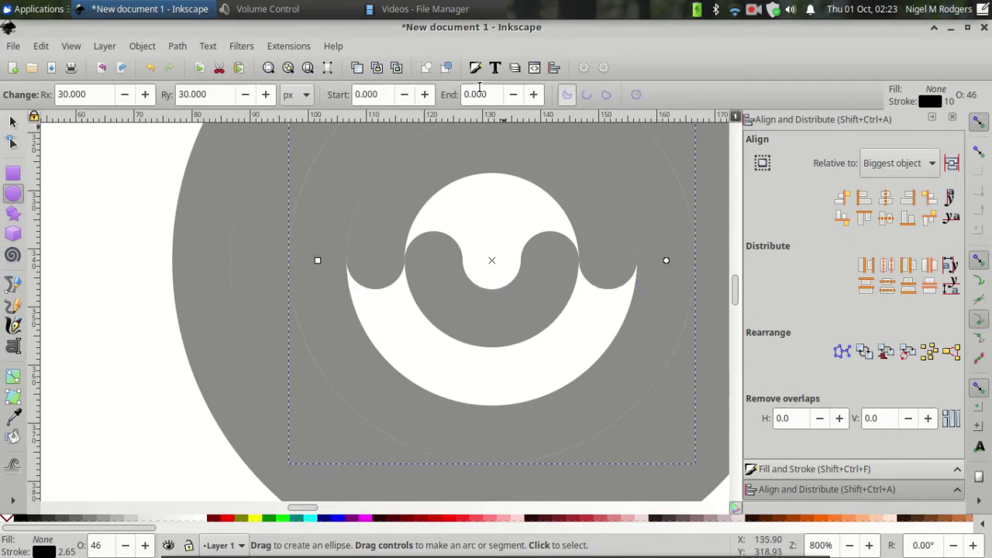
pyautogui.moveTo(489, 92); pyautogui.dragTo(464, 94)
pyautogui.write('180')
pyautogui.press('Return')
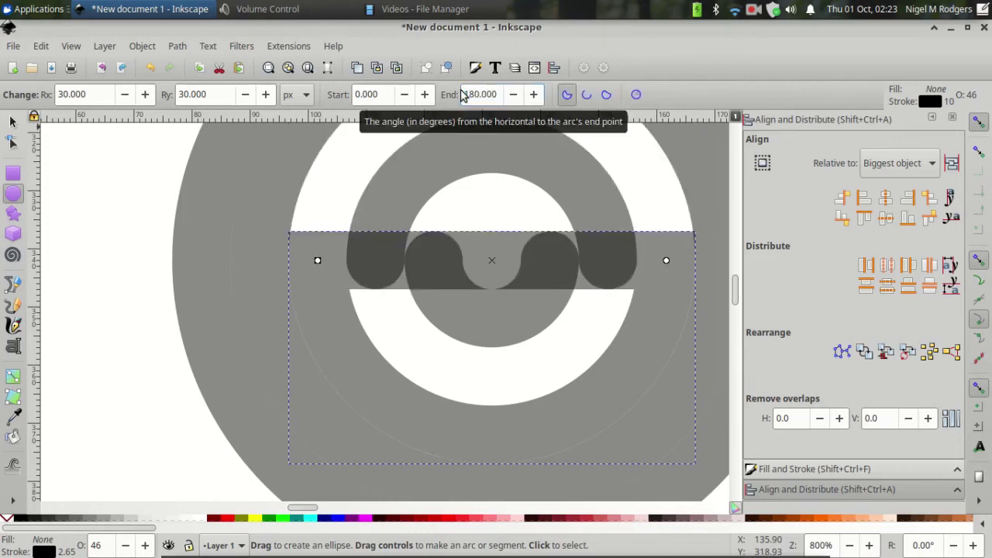
pyautogui.click(587, 95)
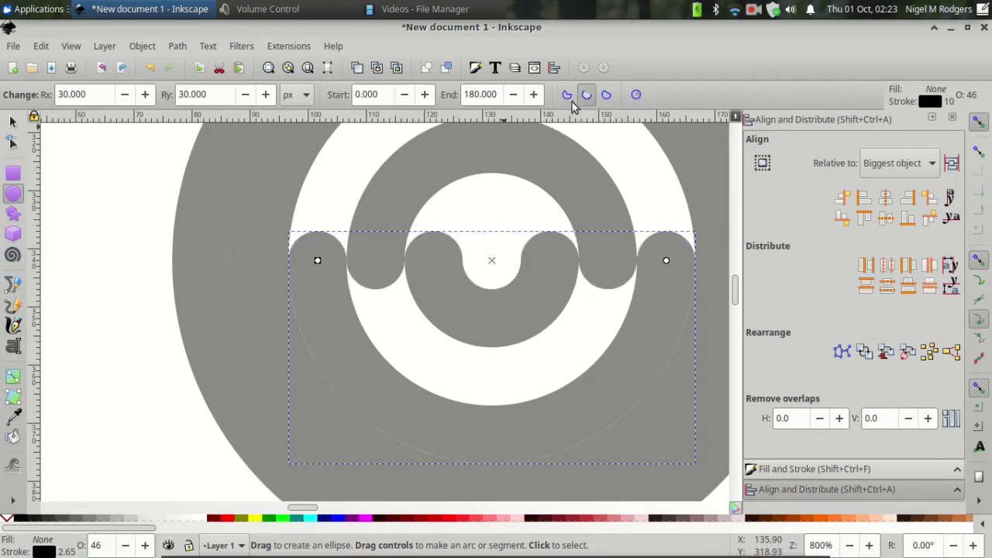
pyautogui.click(267, 253)
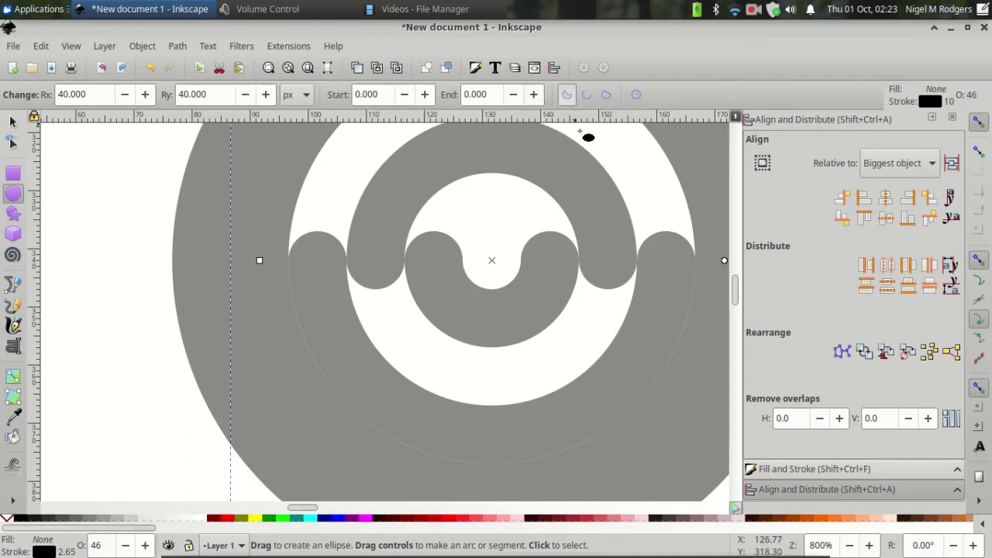
pyautogui.click(377, 94)
pyautogui.hotkey('ctrl', 'a')
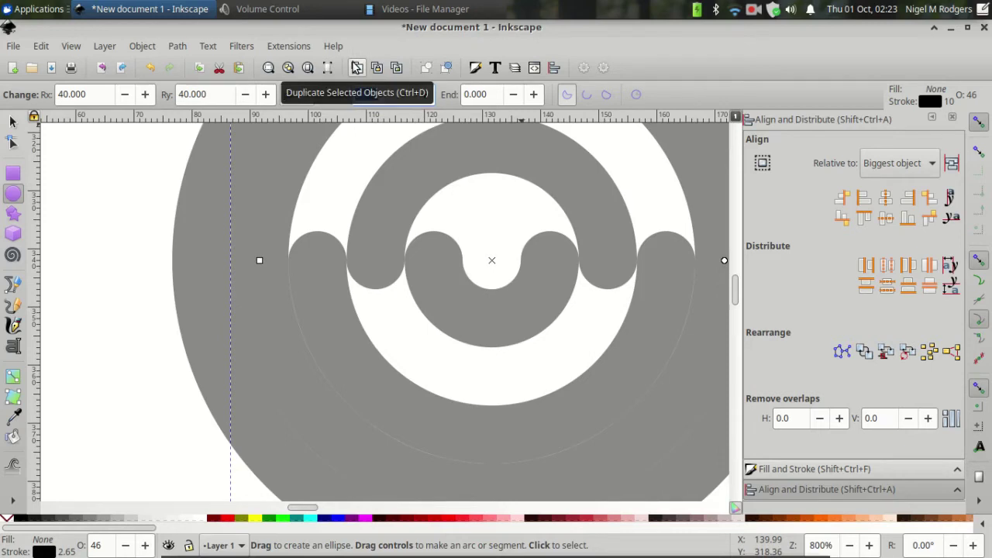
pyautogui.write('180')
pyautogui.press('Return')
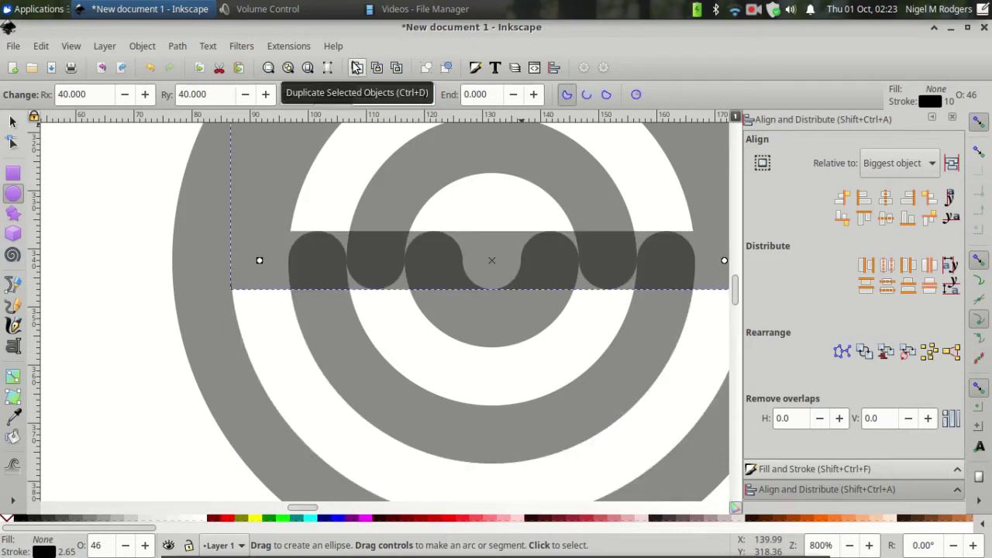
pyautogui.click(586, 95)
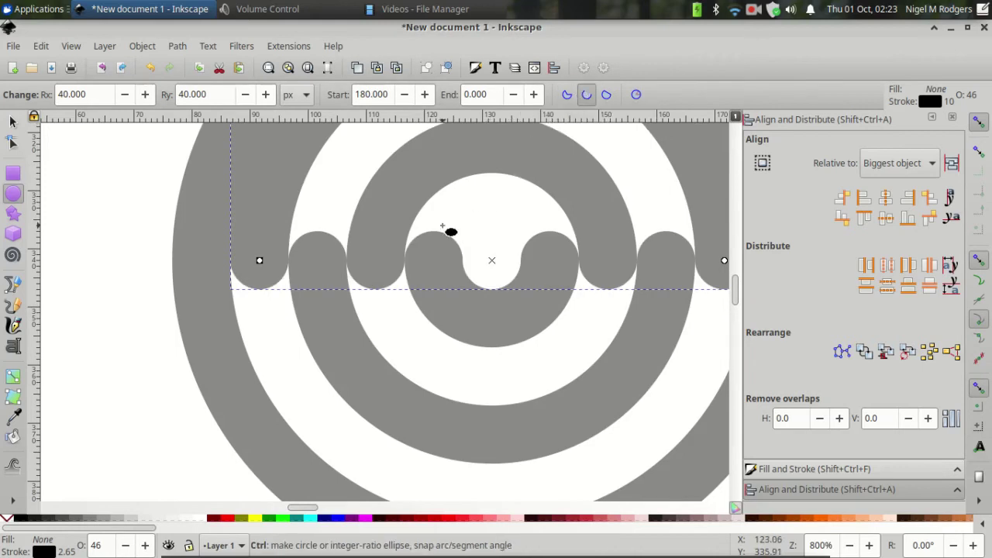
pyautogui.scroll(-2, 486, 224)
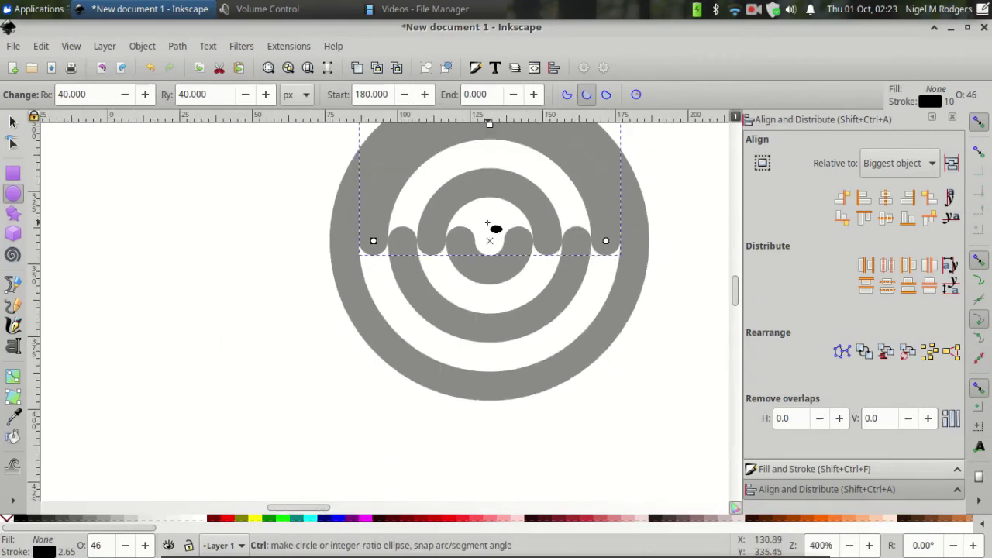
# Set the outermost circle to an open arc from 120° to 180°
pyautogui.scroll(2, 587, 239)
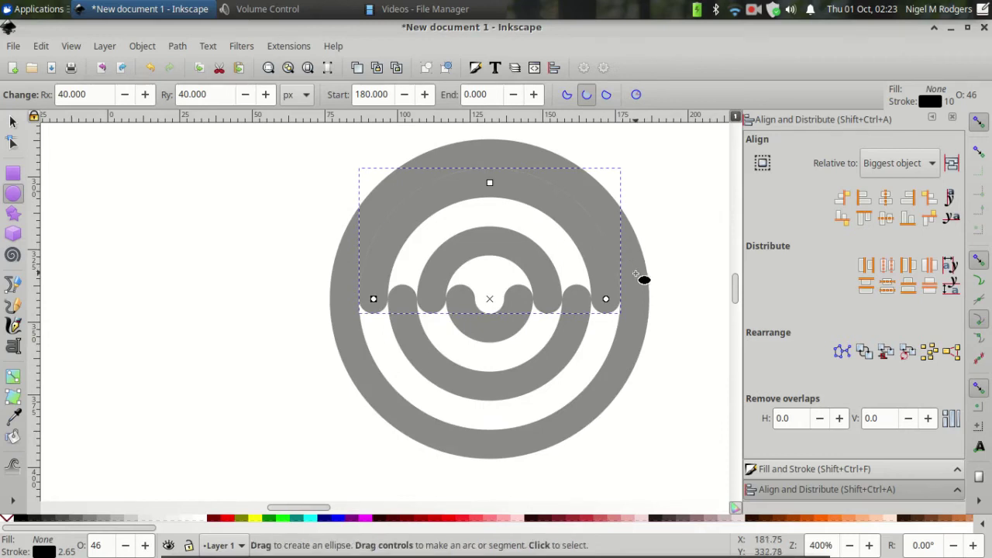
pyautogui.click(635, 274)
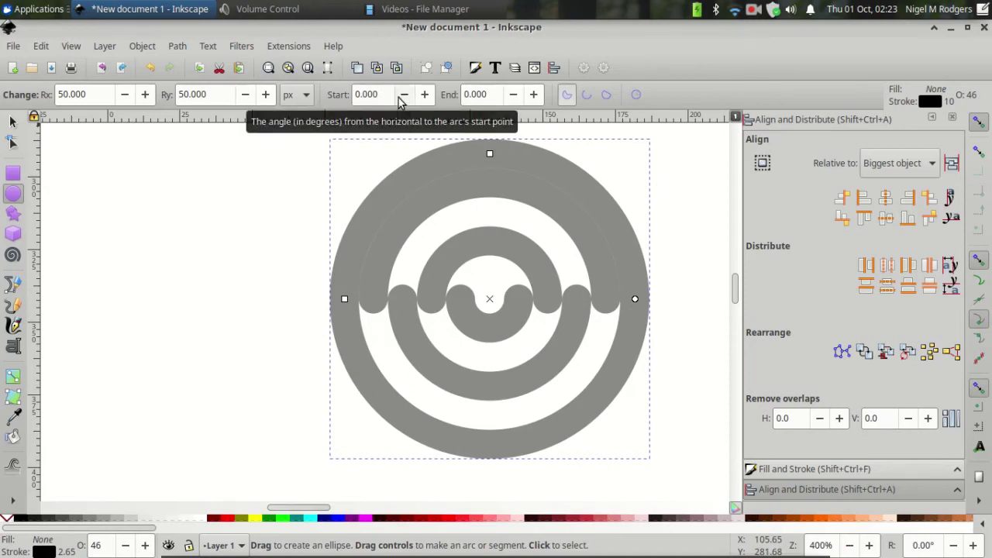
pyautogui.moveTo(385, 95); pyautogui.dragTo(355, 95)
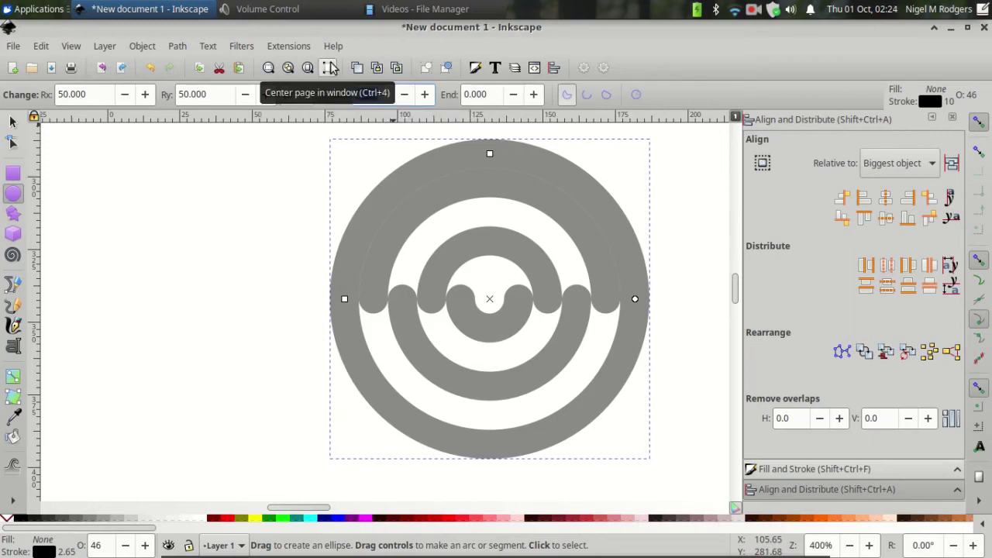
pyautogui.write('120')
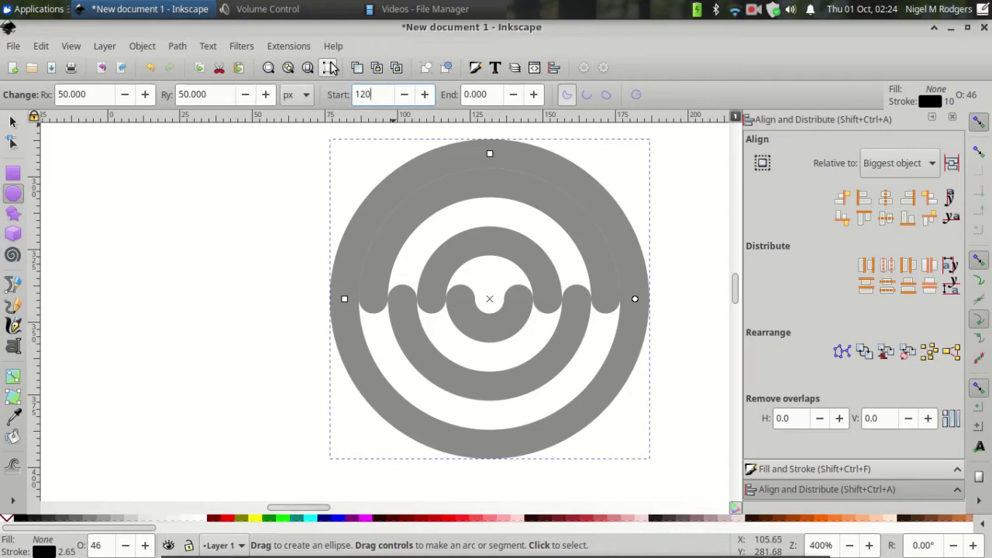
pyautogui.press('Tab')
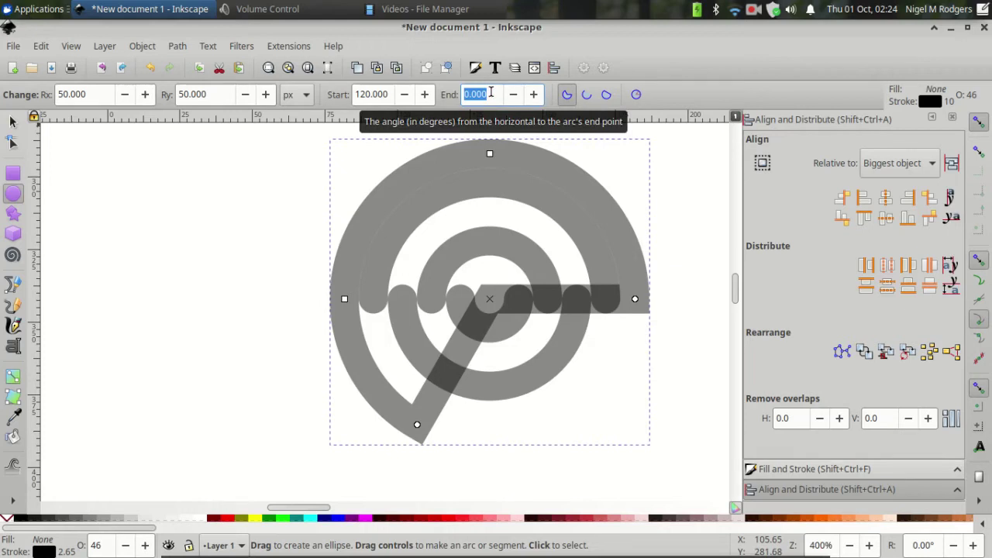
pyautogui.write('180')
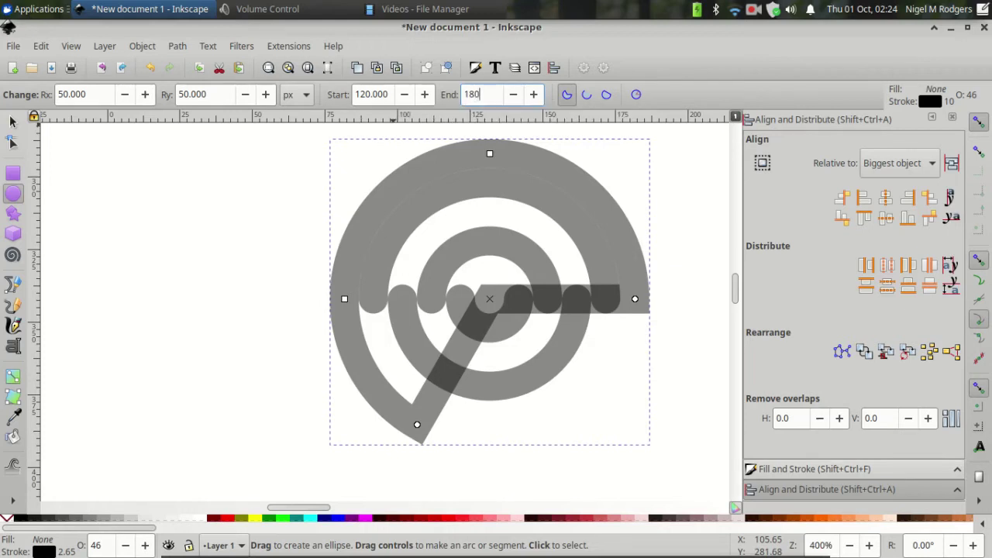
pyautogui.press('Return')
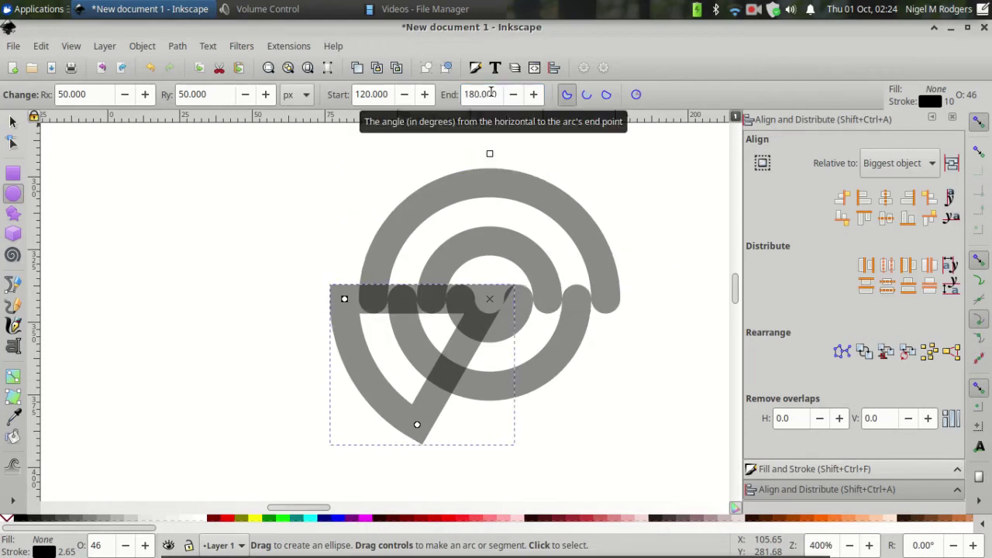
pyautogui.click(587, 95)
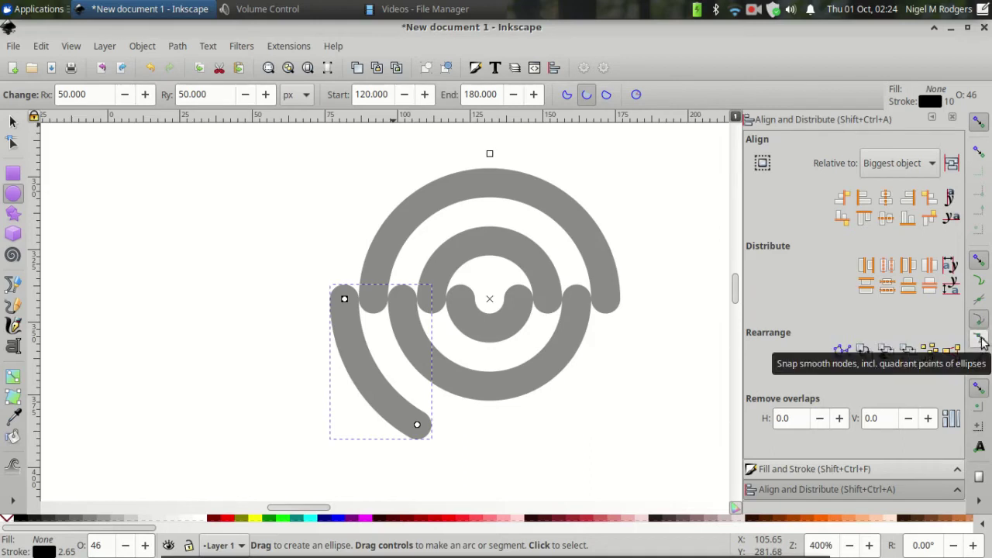
# Enable snapping to smooth nodes, including ellipse quadrant points
pyautogui.click(980, 339)
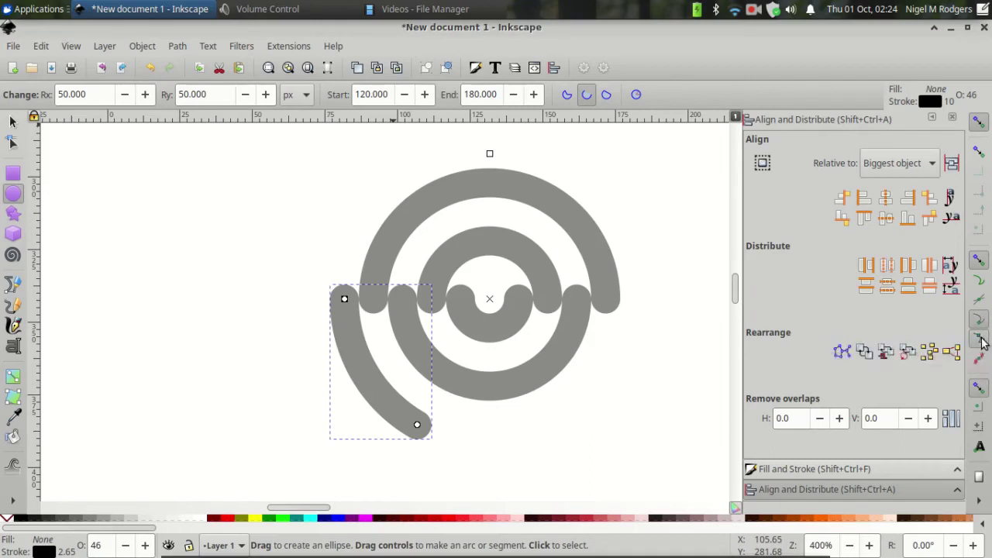
# Snap the middle, inner and outer arcs end to end at their quadrant points
pyautogui.click(14, 126)
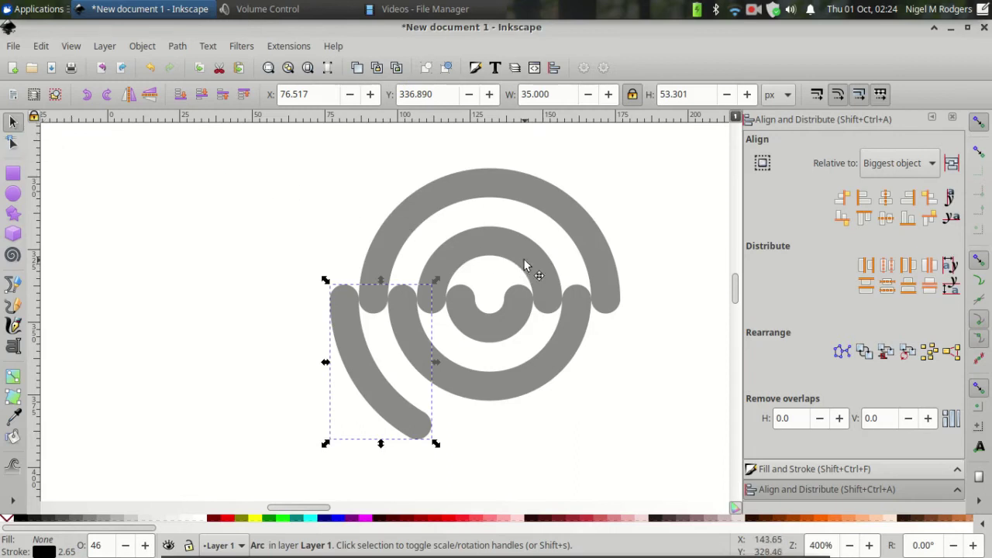
pyautogui.moveTo(524, 265); pyautogui.dragTo(498, 261)
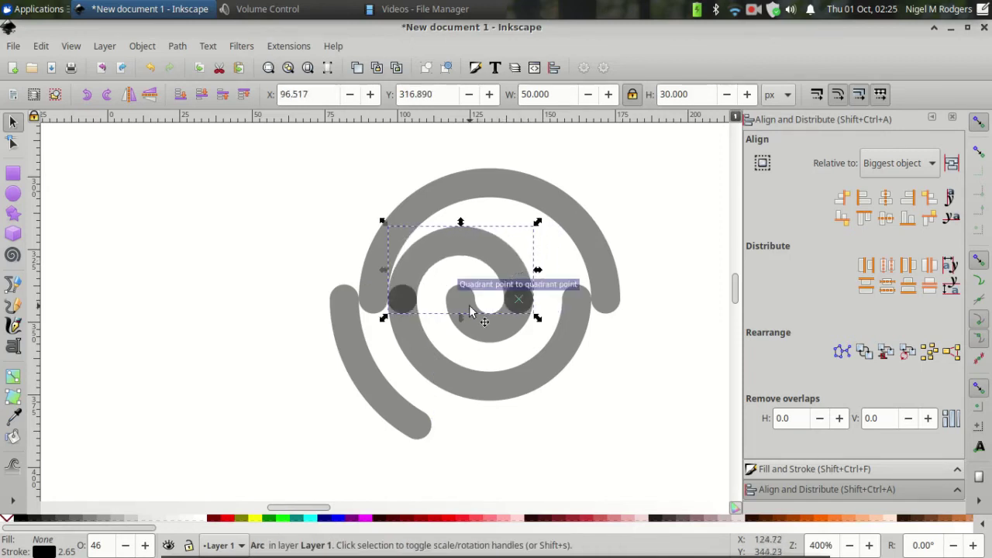
pyautogui.click(473, 323)
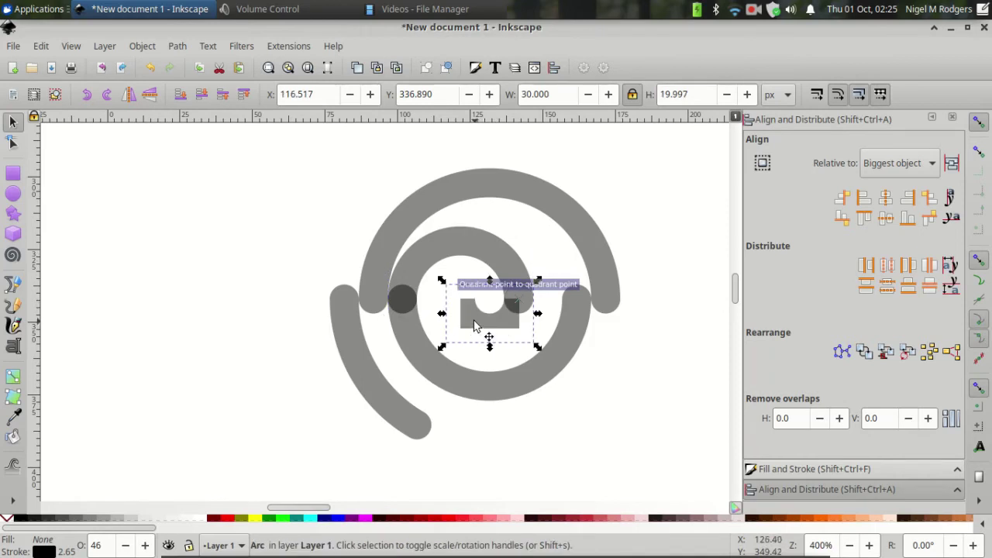
pyautogui.click(475, 325)
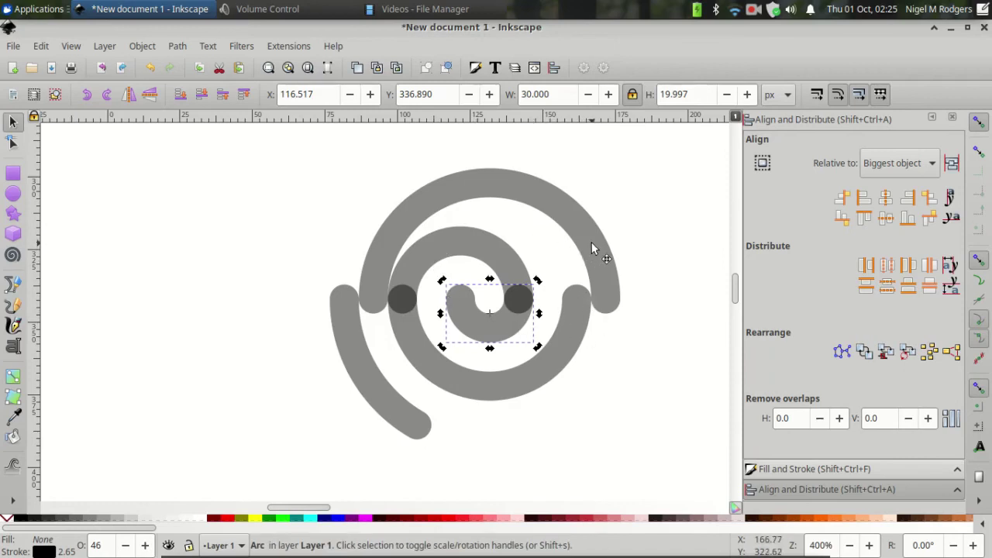
pyautogui.moveTo(592, 243); pyautogui.dragTo(568, 238)
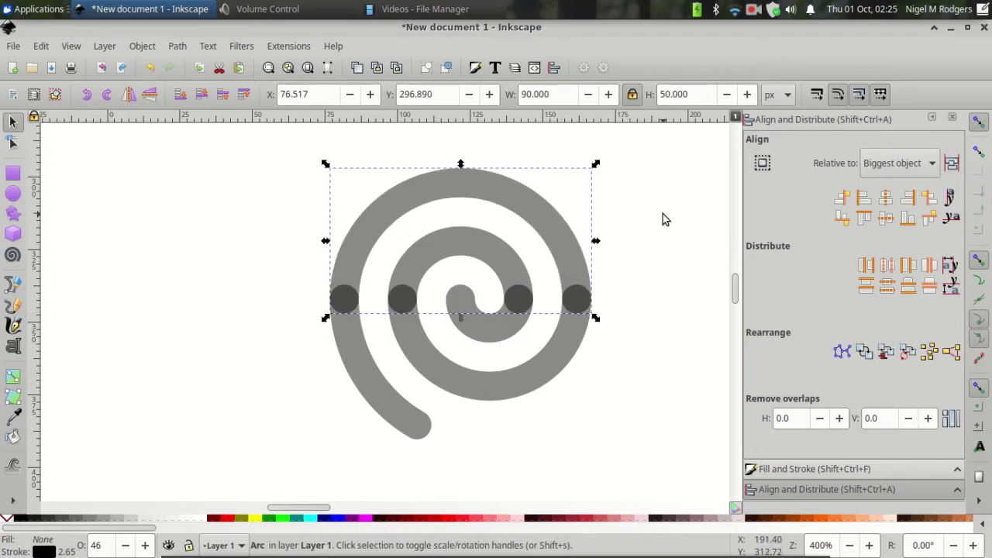
pyautogui.click(663, 214)
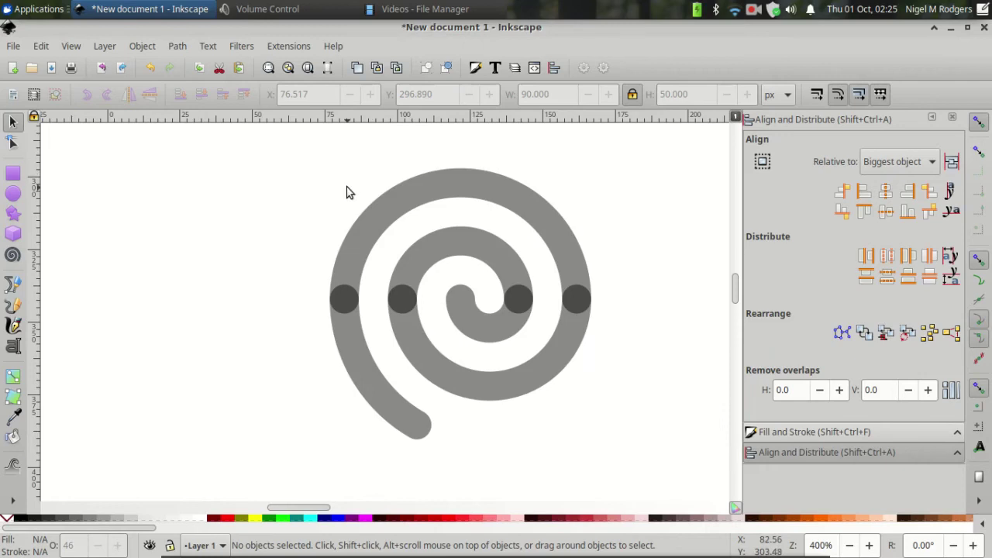
# Select all five arcs and group them into one spiral object
pyautogui.moveTo(287, 142); pyautogui.dragTo(664, 488)
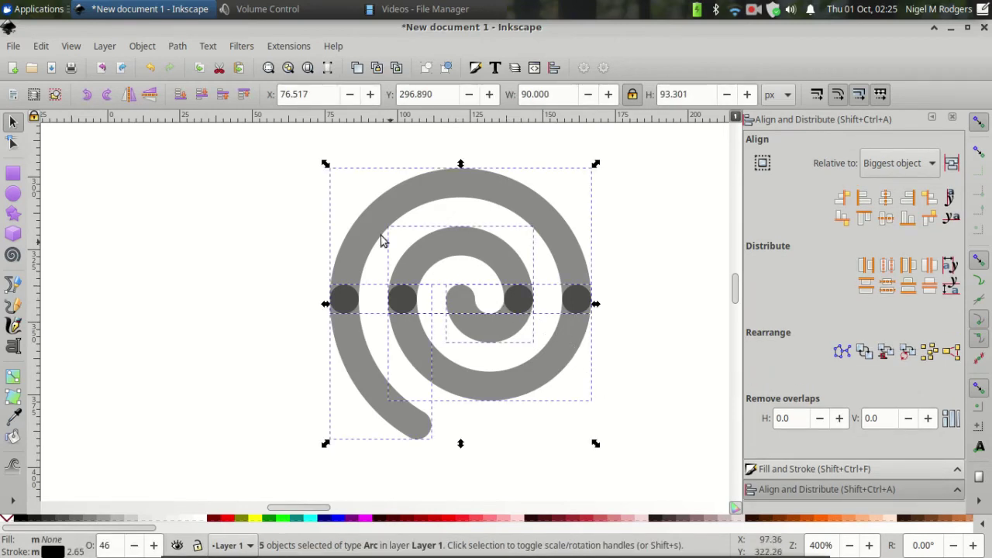
pyautogui.click(147, 46)
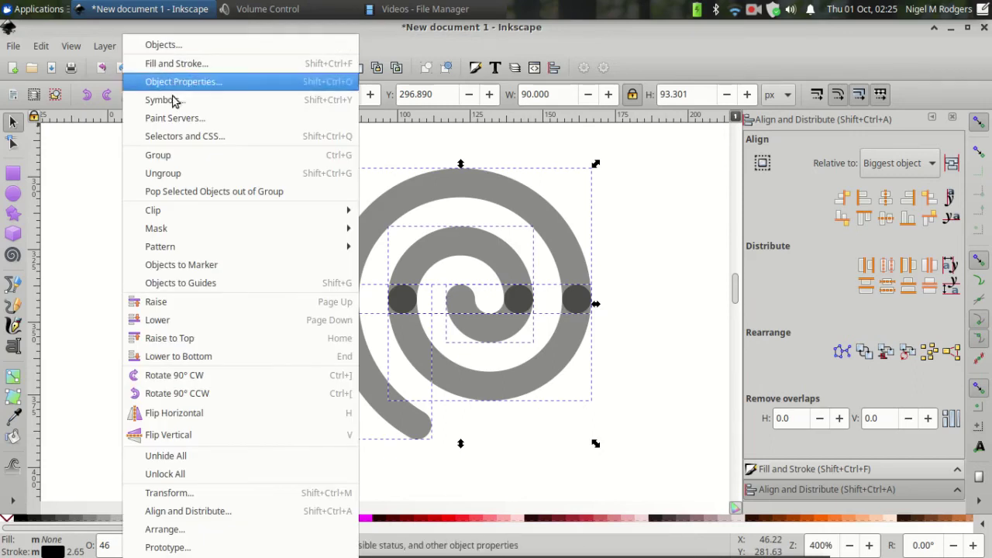
pyautogui.click(201, 162)
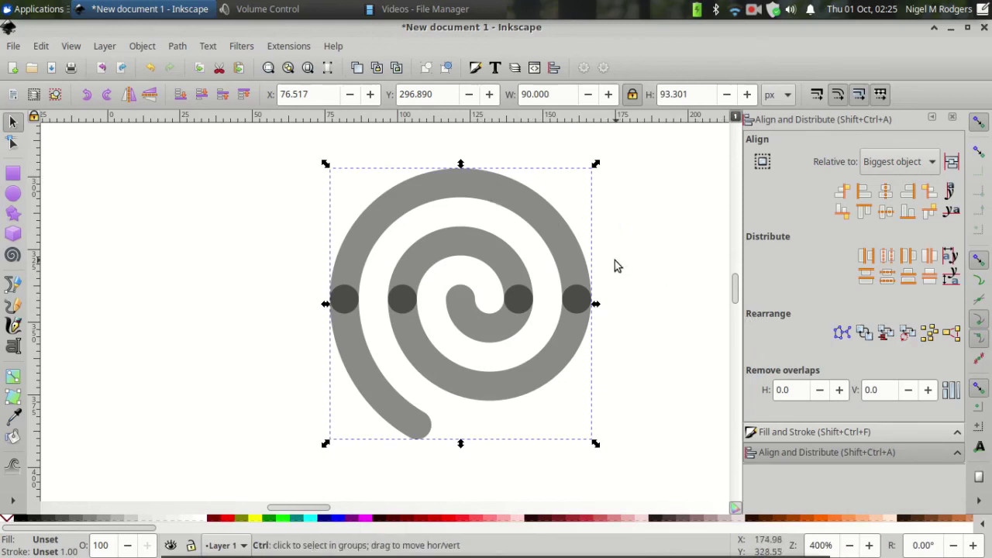
# Duplicate the spiral group and move the copy to the left of the original
pyautogui.rightClick(564, 262)
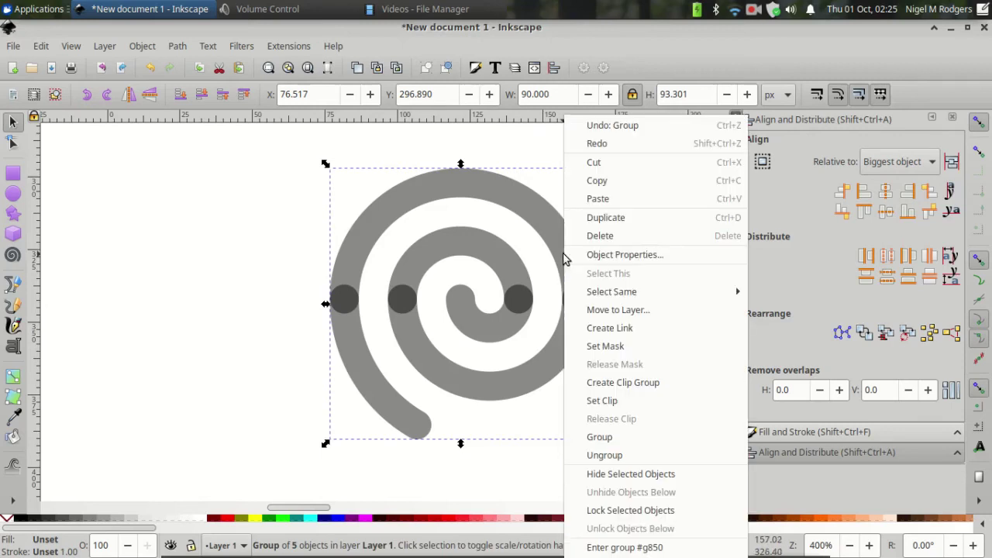
pyautogui.click(603, 220)
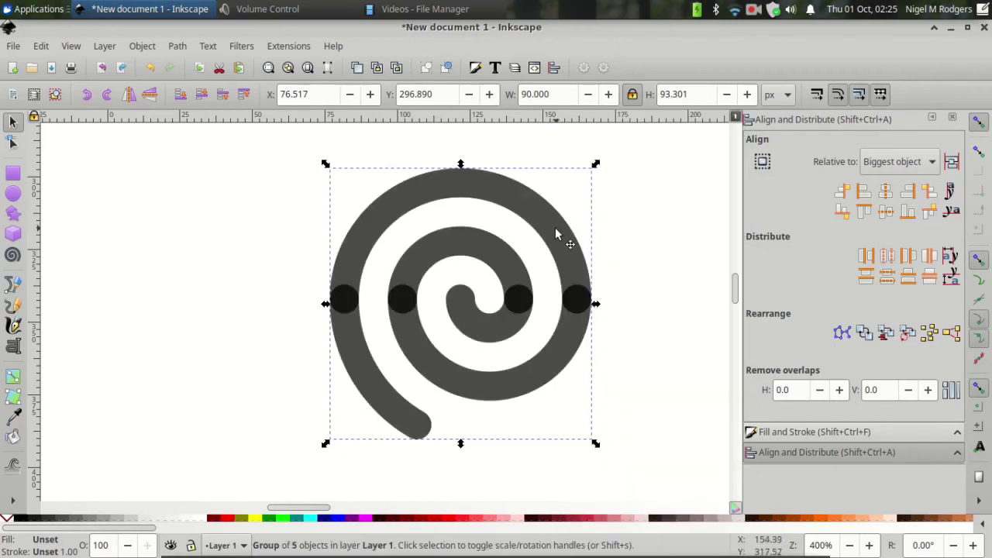
pyautogui.moveTo(555, 227); pyautogui.dragTo(277, 241)
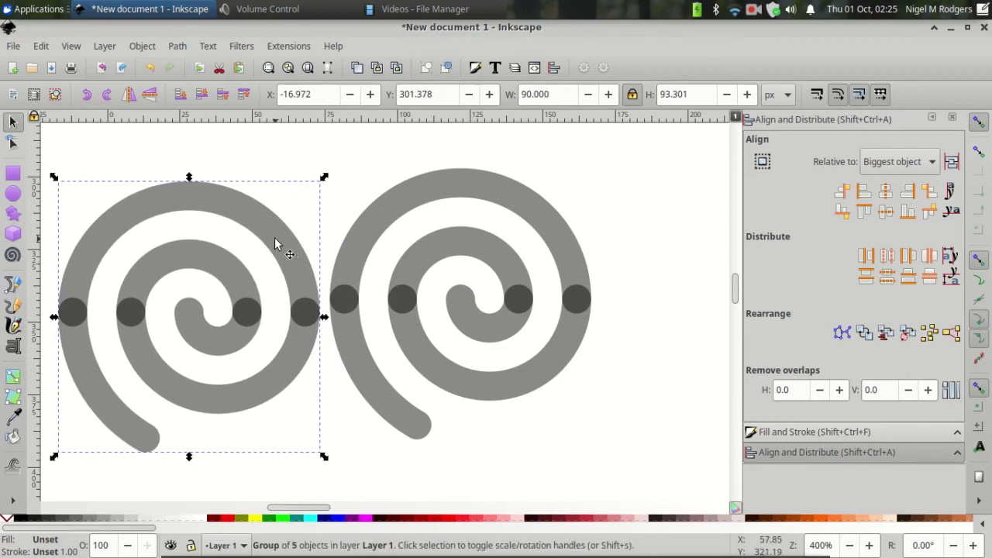
# Rotate the spiral copy by -120° and snap its tail onto the original's left quadrant point
pyautogui.click(274, 239)
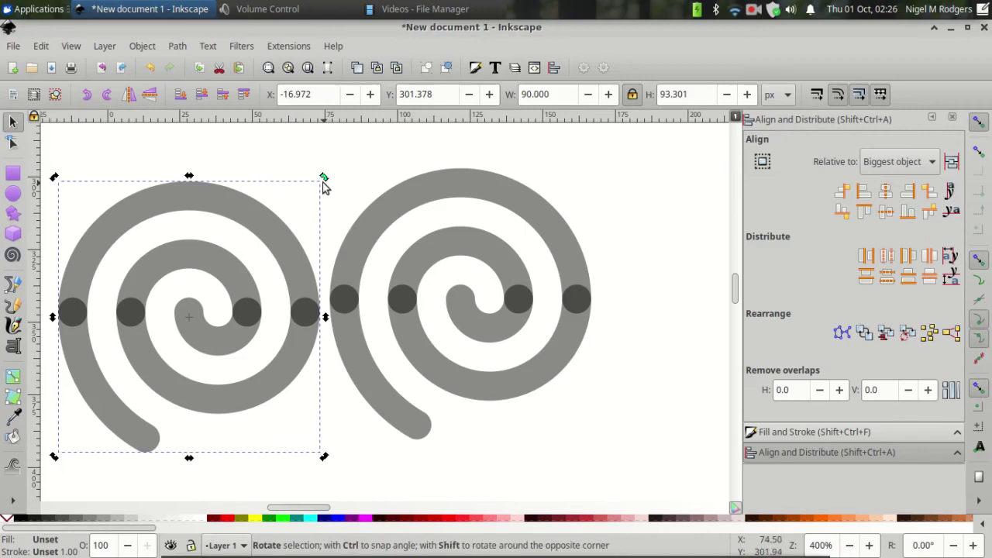
pyautogui.moveTo(324, 178); pyautogui.dragTo(72, 272)
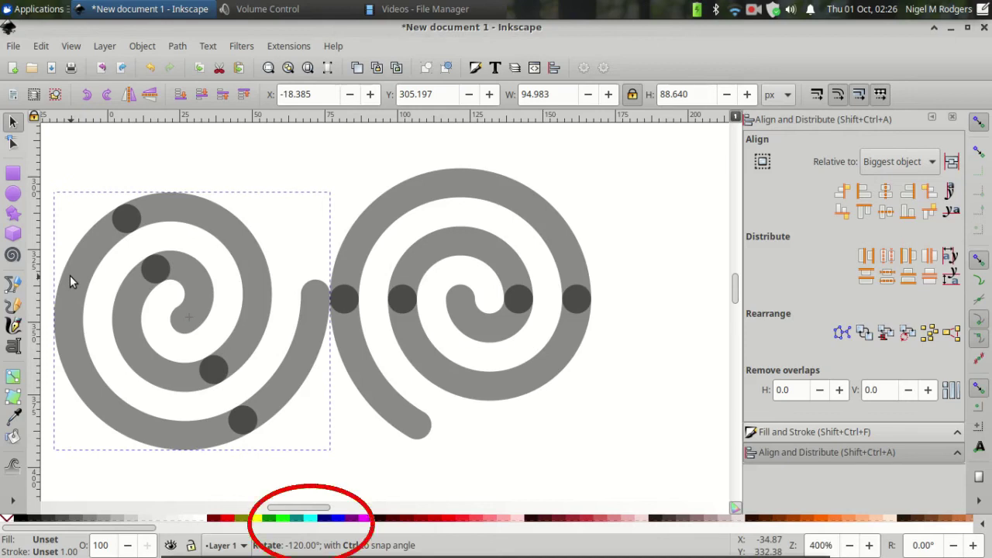
pyautogui.moveTo(70, 276); pyautogui.dragTo(70, 275)
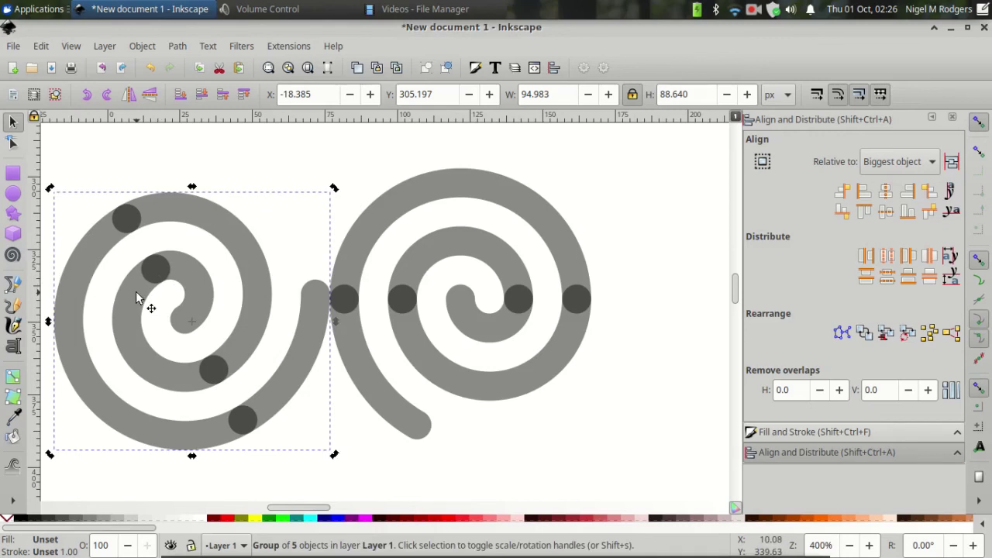
pyautogui.moveTo(133, 297); pyautogui.dragTo(151, 307)
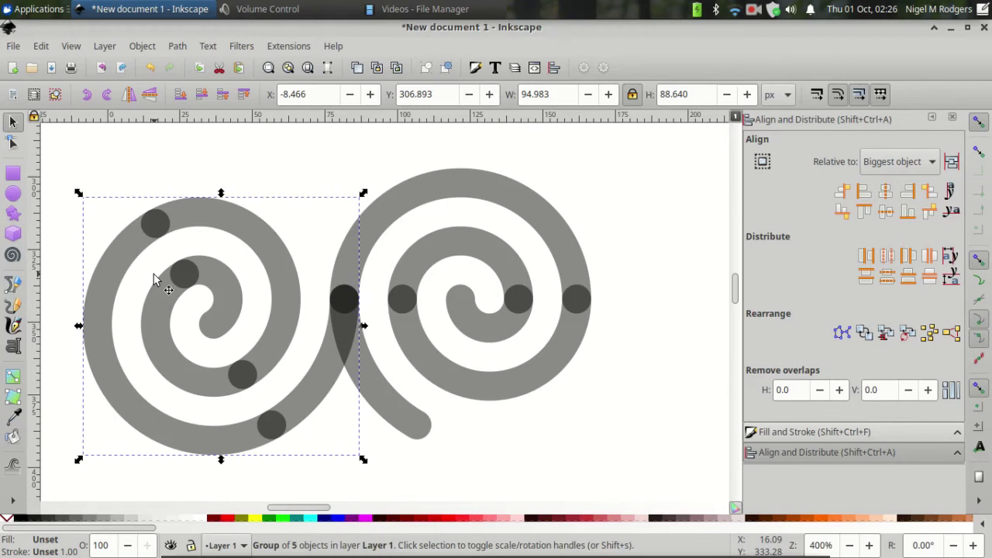
# Duplicate the left spiral with Ctrl+D and rotate the new copy to the needed angle
pyautogui.press('ctrl')
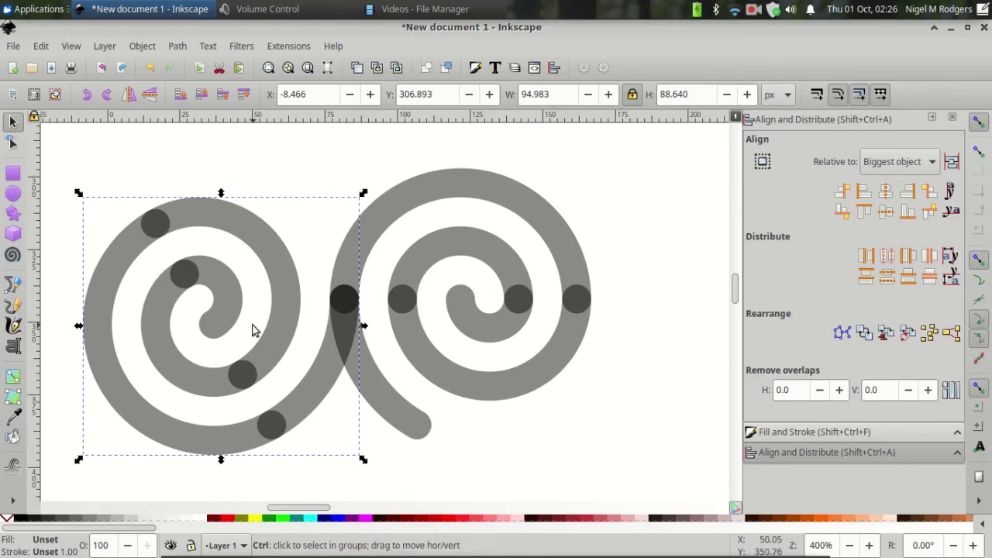
pyautogui.hotkey('ctrl', 'd')
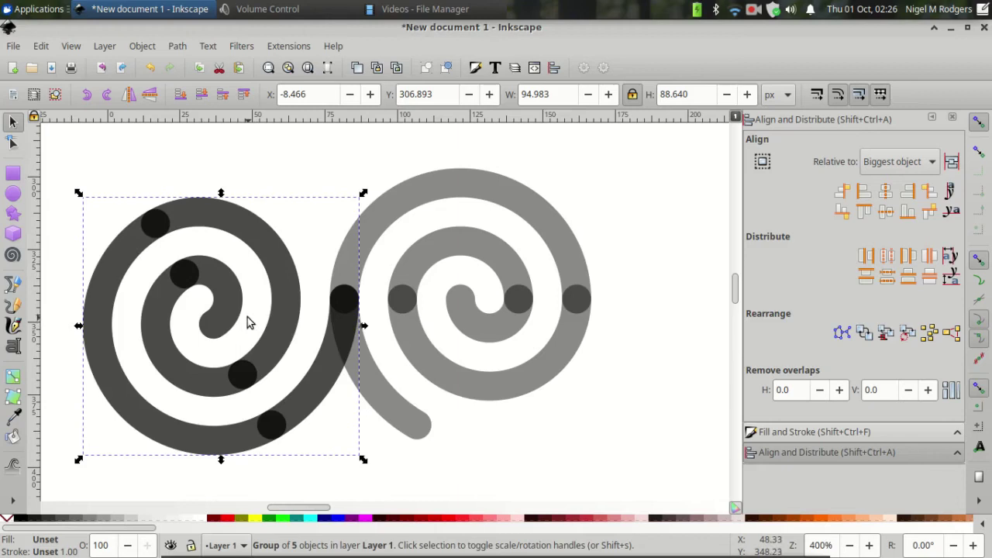
pyautogui.click(271, 250)
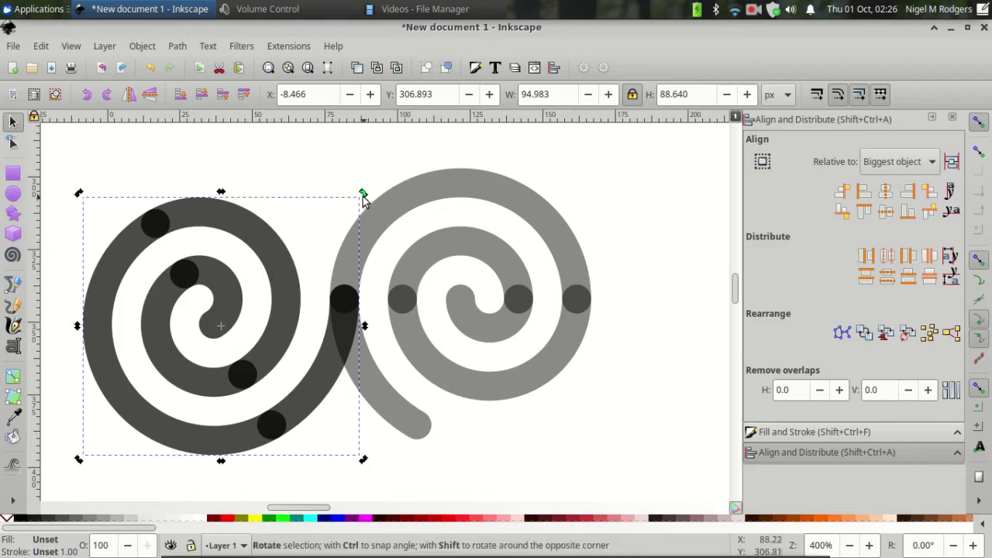
pyautogui.moveTo(364, 194); pyautogui.dragTo(112, 295)
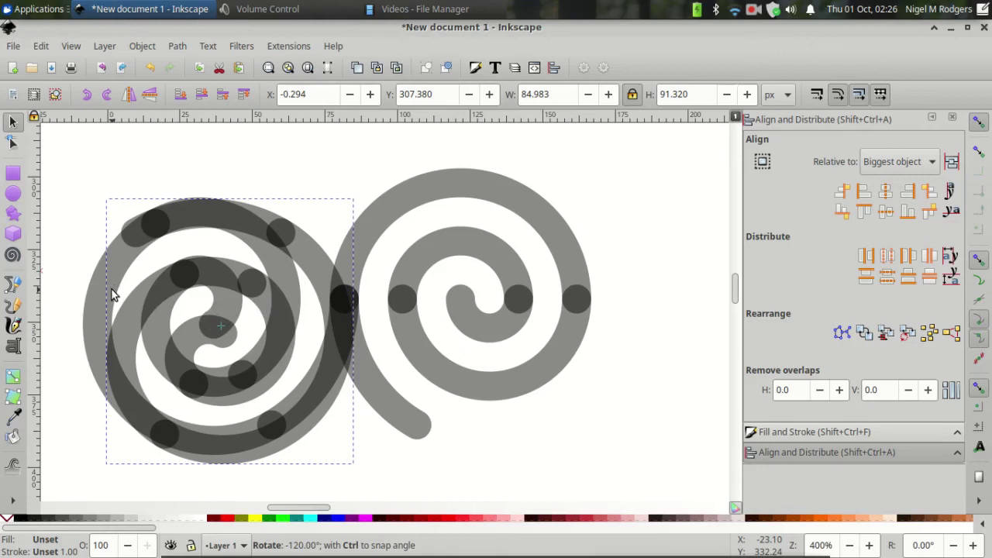
pyautogui.moveTo(111, 289); pyautogui.dragTo(111, 289)
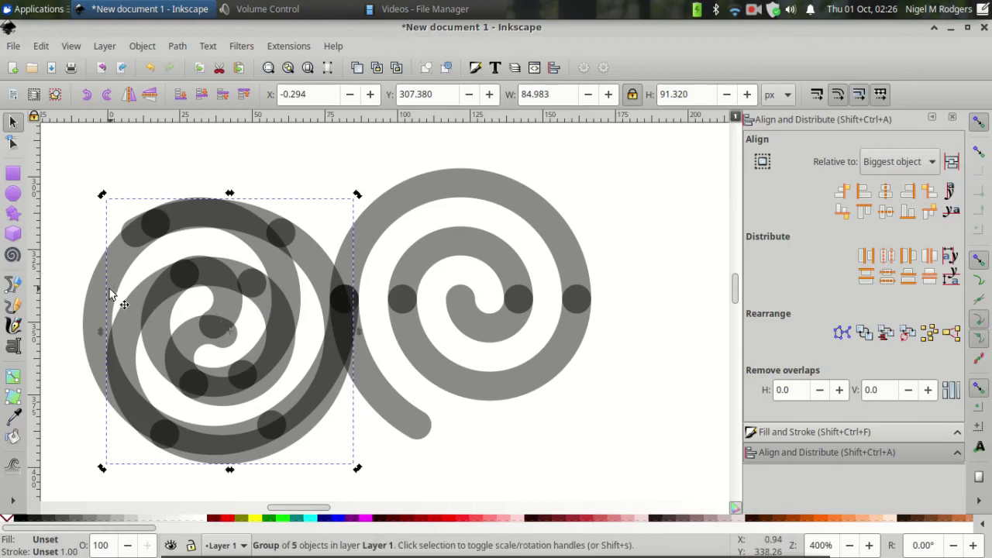
# Move the third spiral beneath the other two so their ends join, then select all three
pyautogui.moveTo(200, 274); pyautogui.dragTo(330, 454)
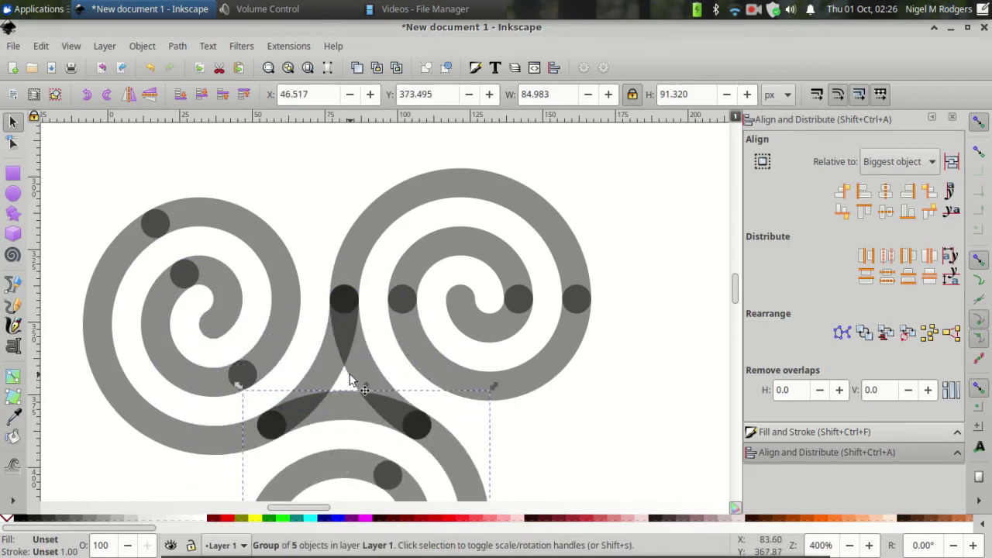
pyautogui.scroll(-2, 351, 355)
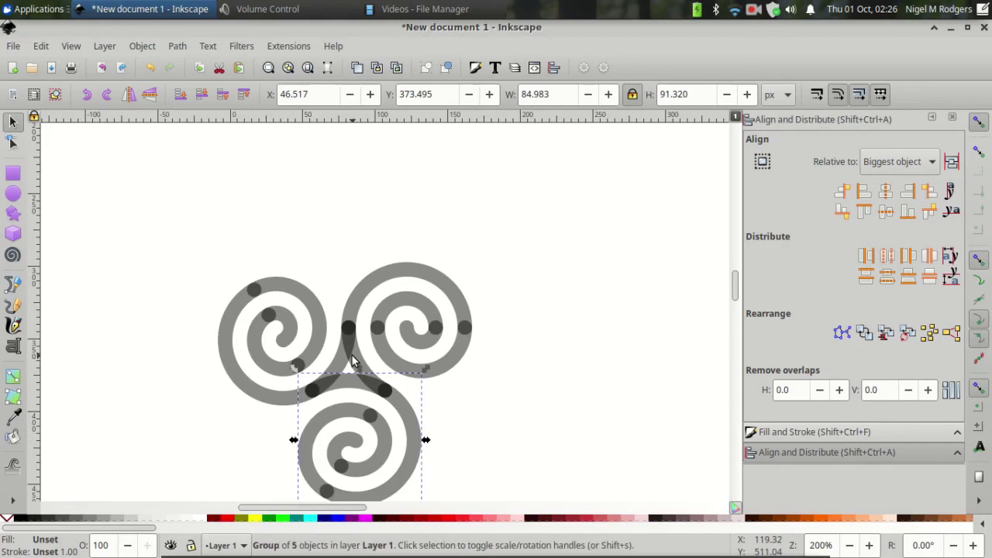
pyautogui.scroll(-3, 351, 354)
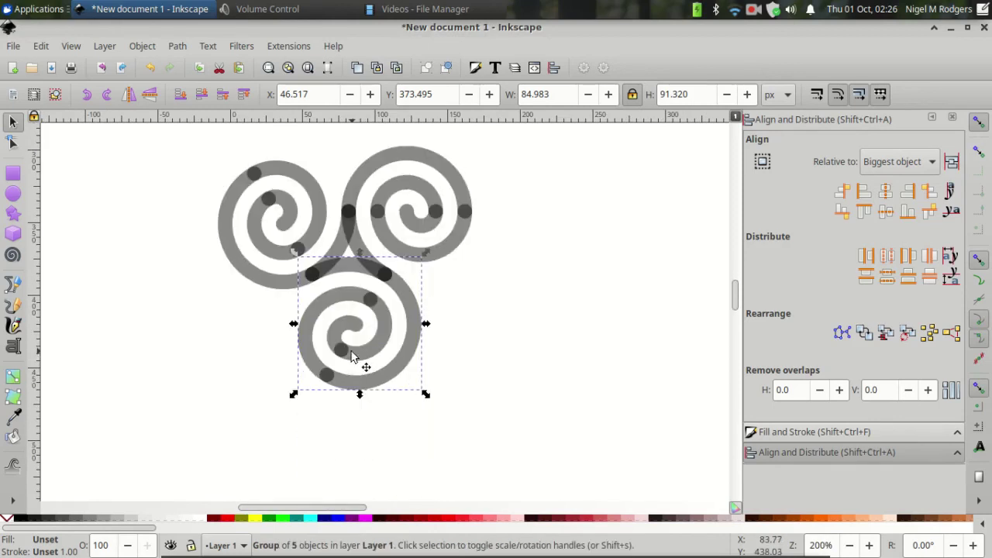
pyautogui.scroll(1, 206, 158)
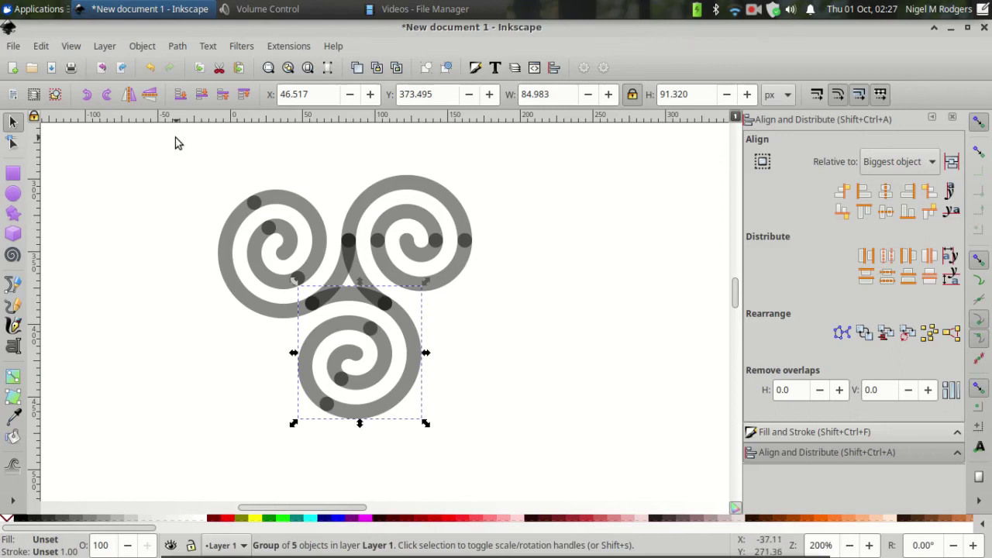
pyautogui.moveTo(175, 143); pyautogui.dragTo(566, 467)
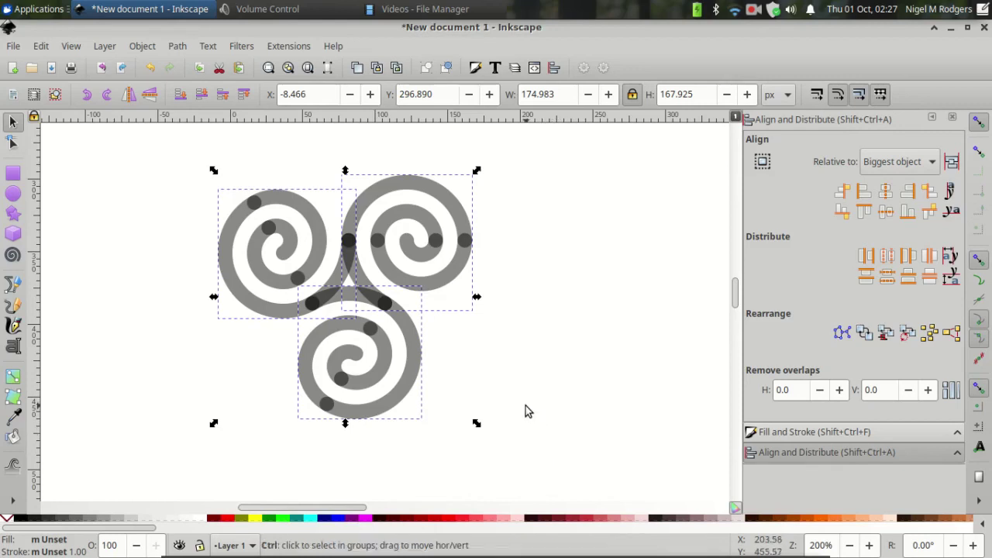
# Ungroup the spirals, convert their strokes to paths, and union them into one 103-node path
pyautogui.press('shift')
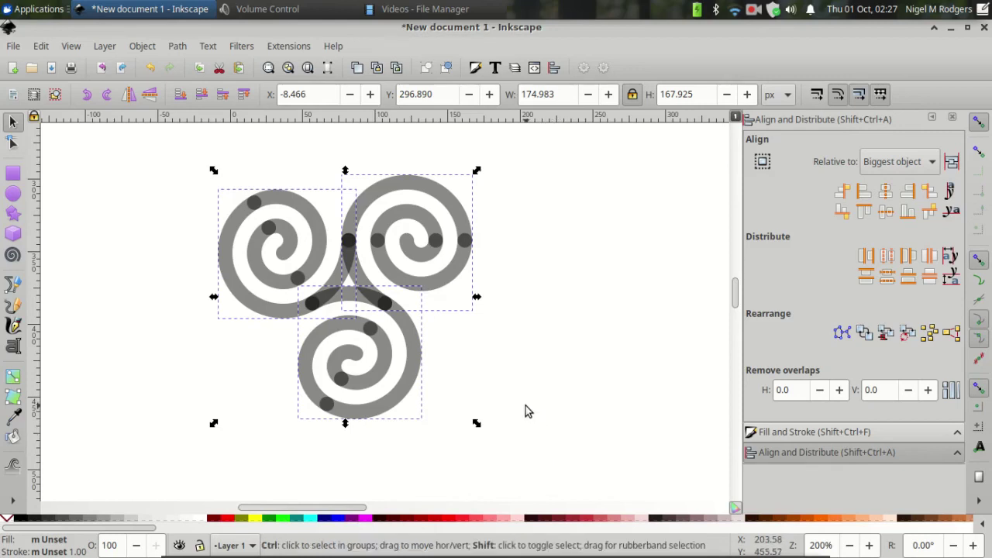
pyautogui.hotkey('ctrl', 'shift', 'g')
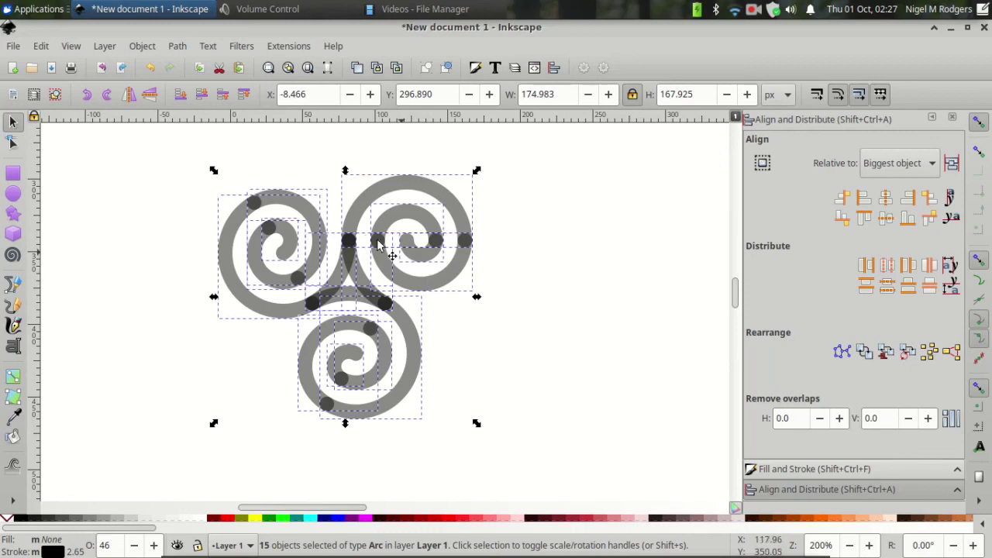
pyautogui.click(178, 47)
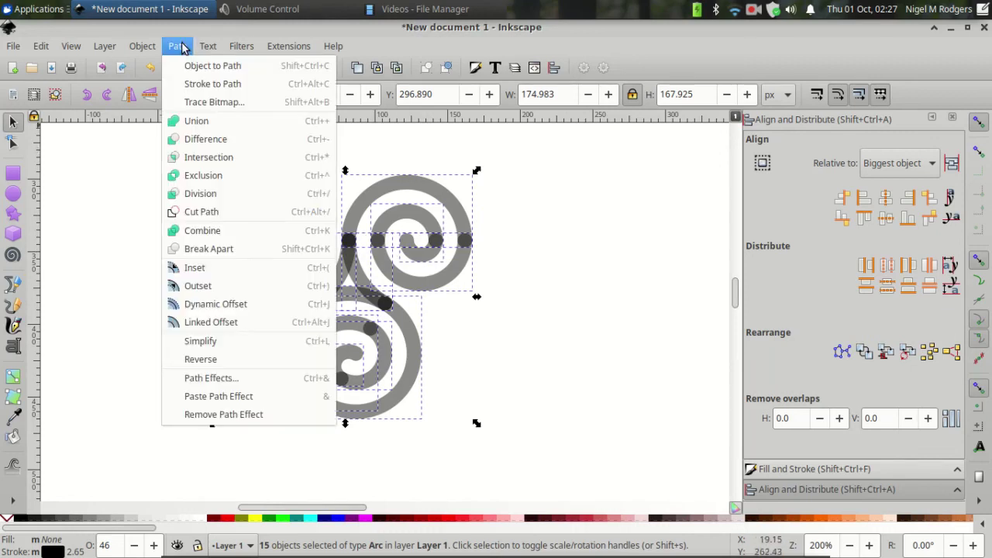
pyautogui.click(201, 86)
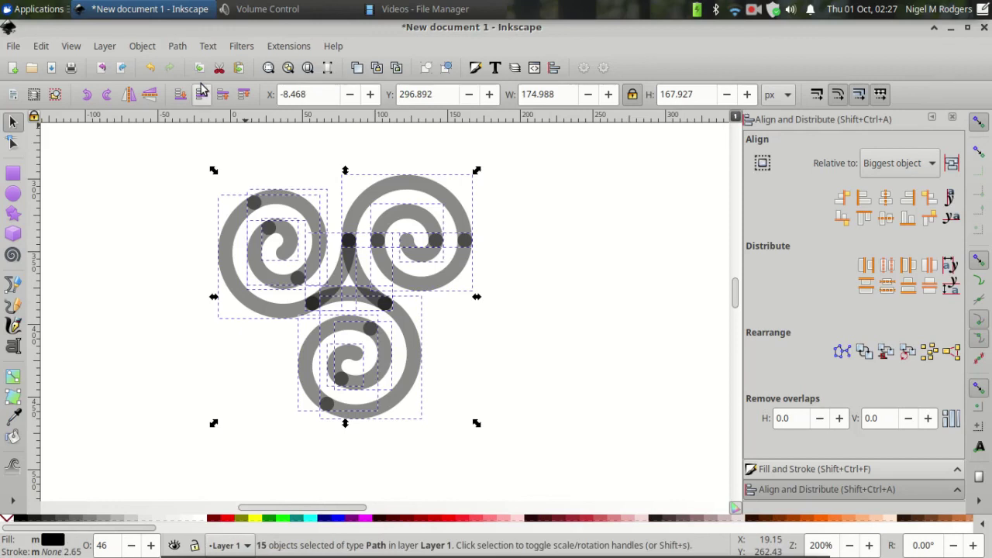
pyautogui.click(177, 48)
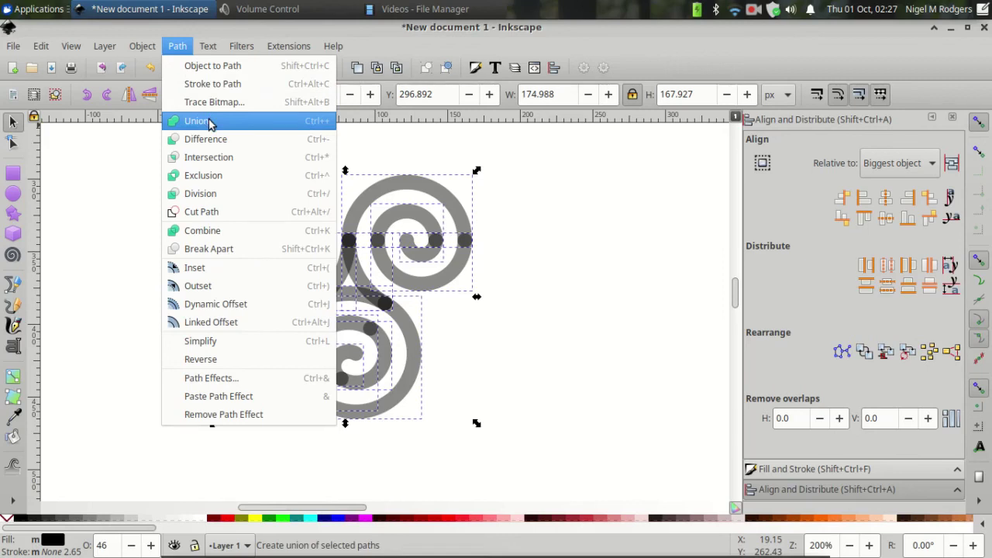
pyautogui.click(196, 121)
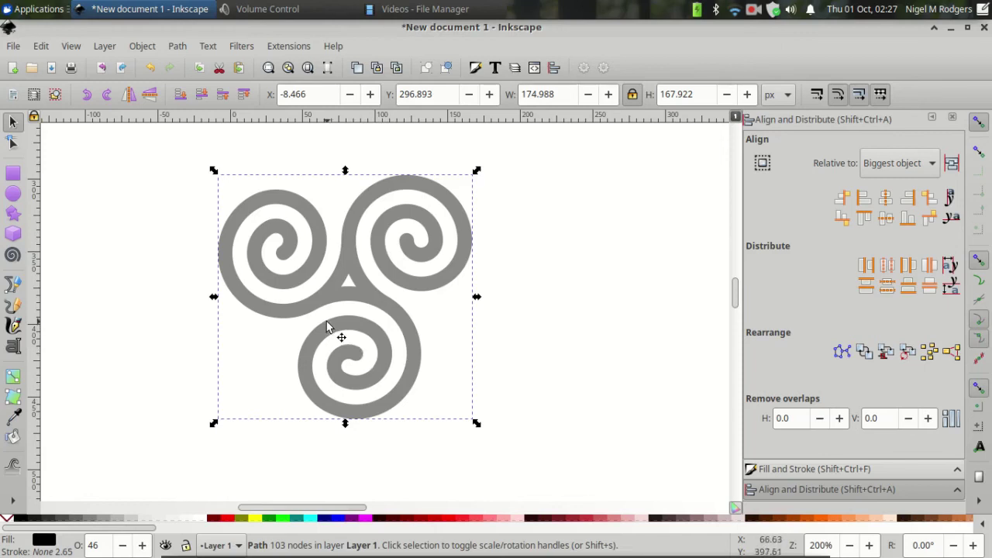
# Raise the triskelion path's opacity to 100% so it shows solid black
pyautogui.click(958, 471)
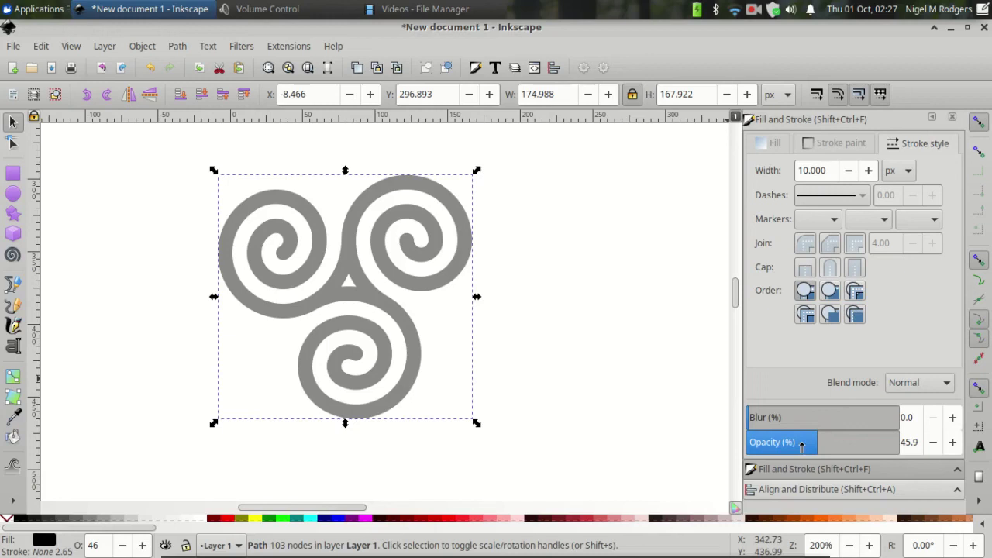
pyautogui.moveTo(803, 446); pyautogui.dragTo(926, 444)
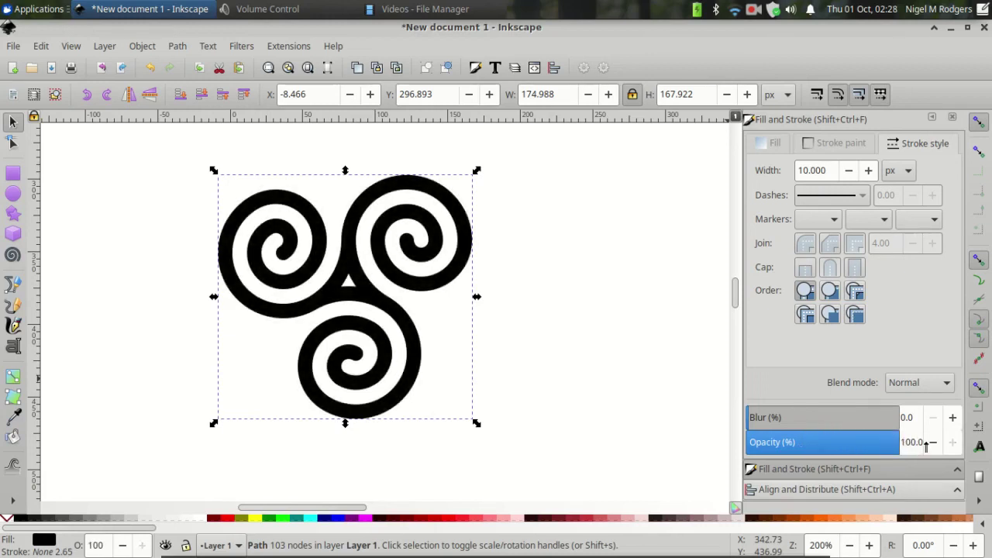
# Rotate the triskelion so one spiral sits on top, then flip it horizontally
pyautogui.click(382, 266)
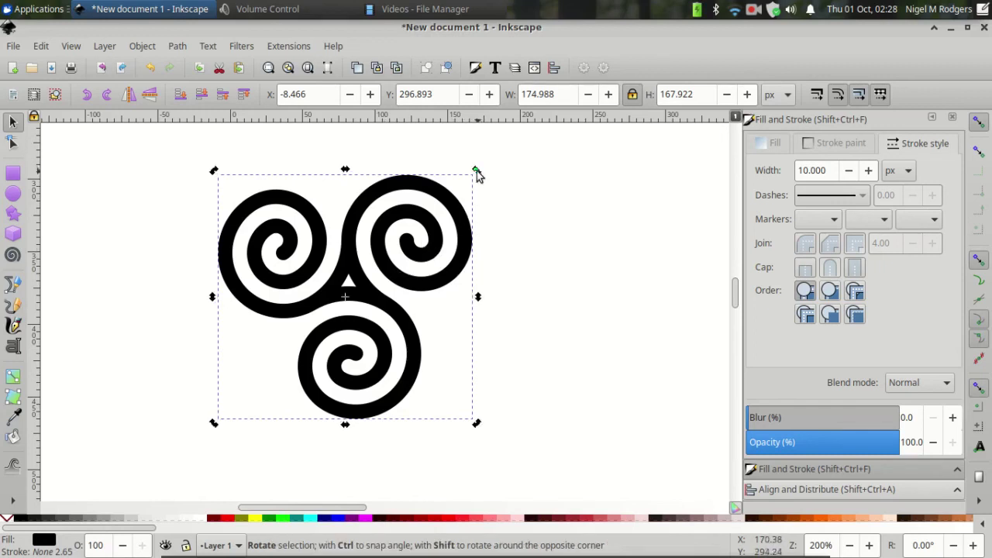
pyautogui.moveTo(477, 170); pyautogui.dragTo(337, 164)
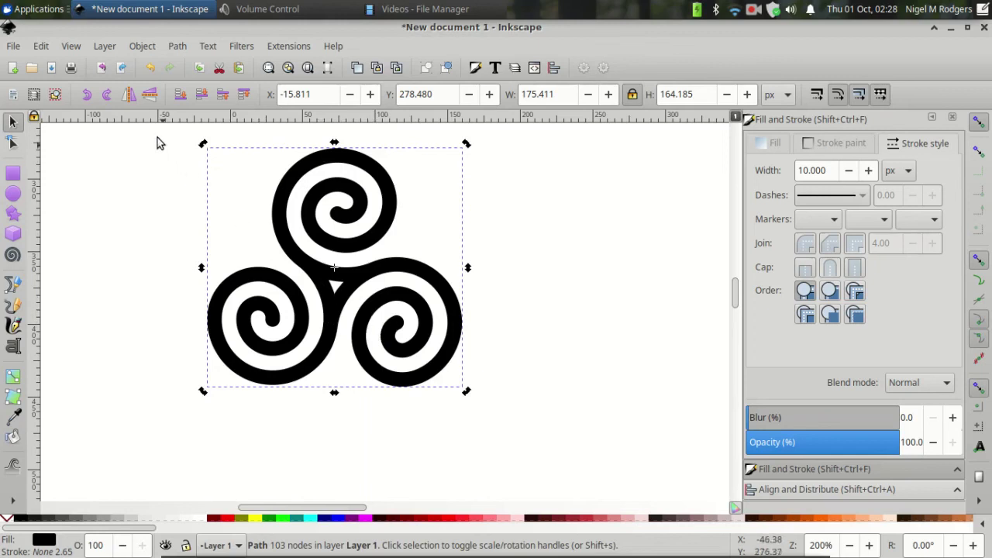
pyautogui.click(130, 101)
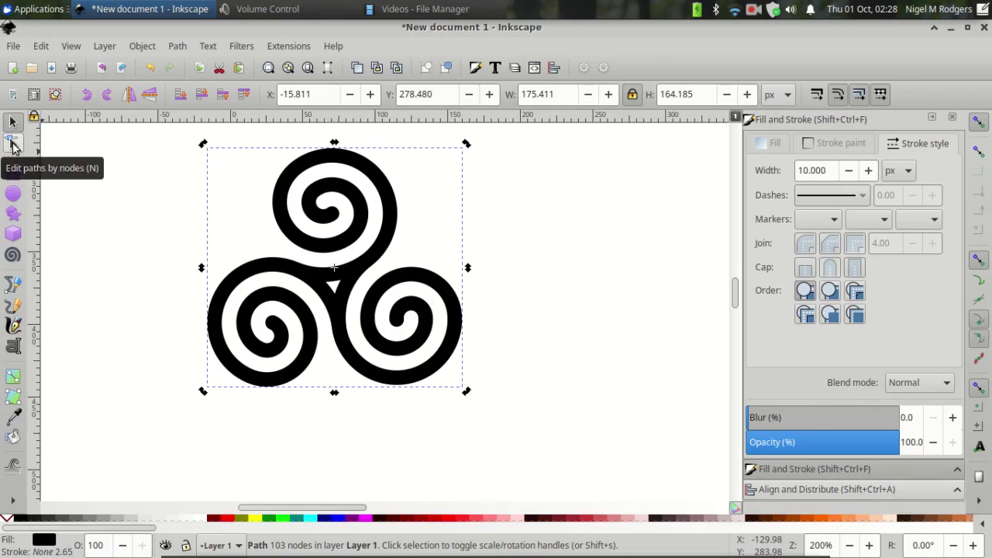
# Delete the three nodes of the central triangle, leaving a solid 101-node path
pyautogui.click(13, 144)
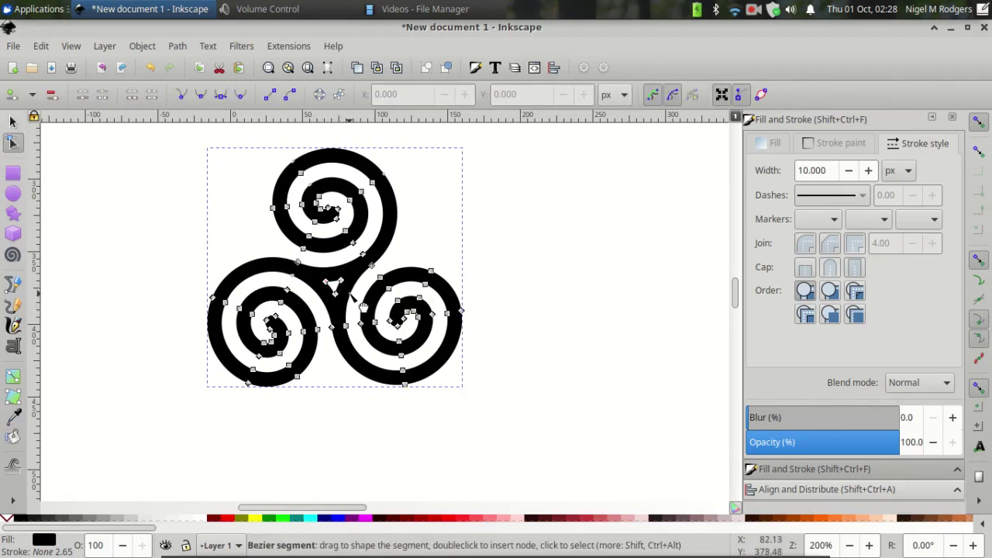
pyautogui.scroll(4, 362, 306)
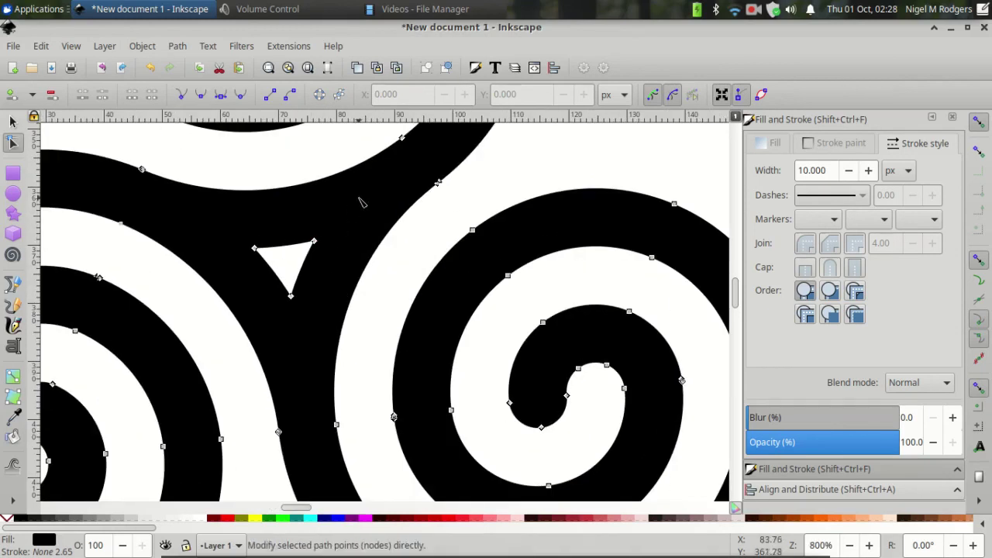
pyautogui.moveTo(359, 198); pyautogui.dragTo(202, 334)
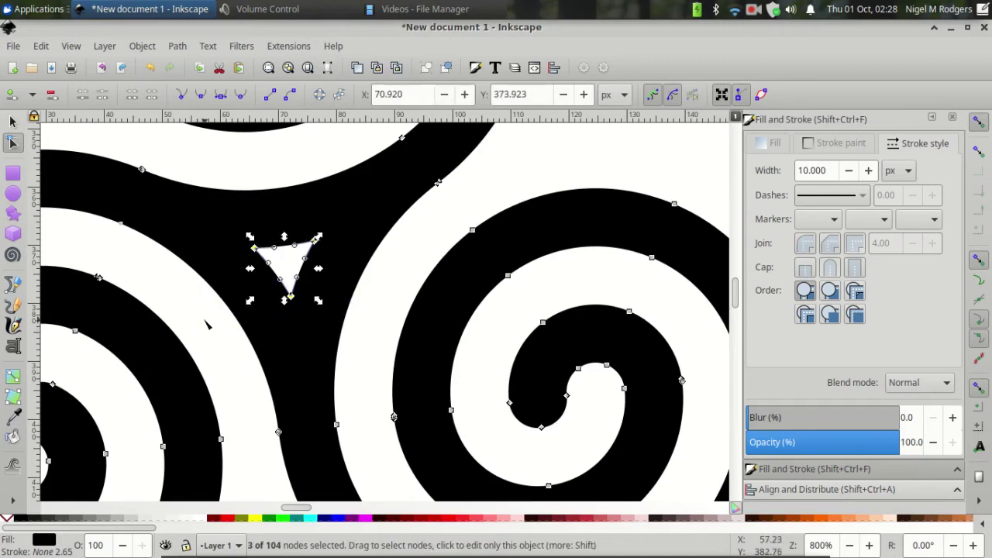
pyautogui.press('Delete')
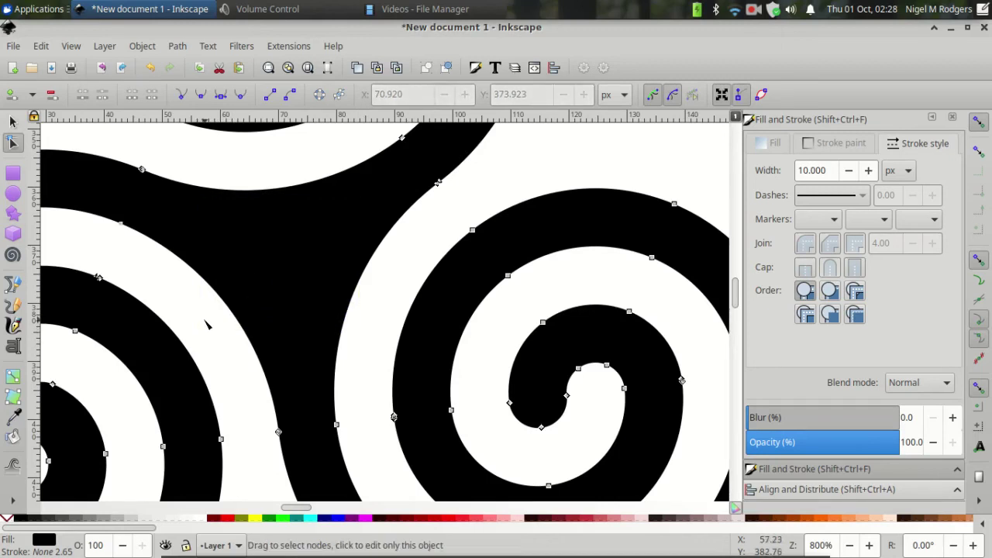
pyautogui.click(13, 123)
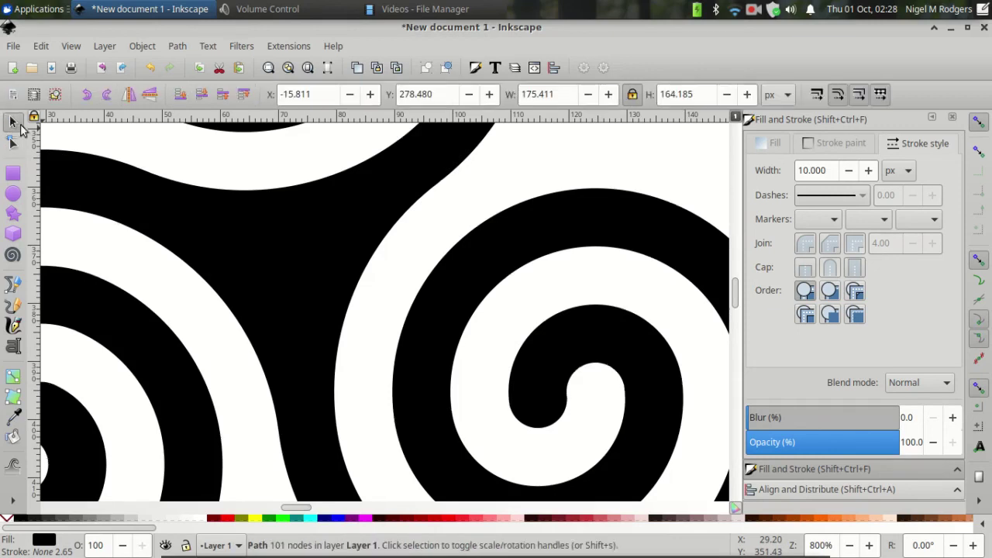
pyautogui.scroll(-5, 231, 223)
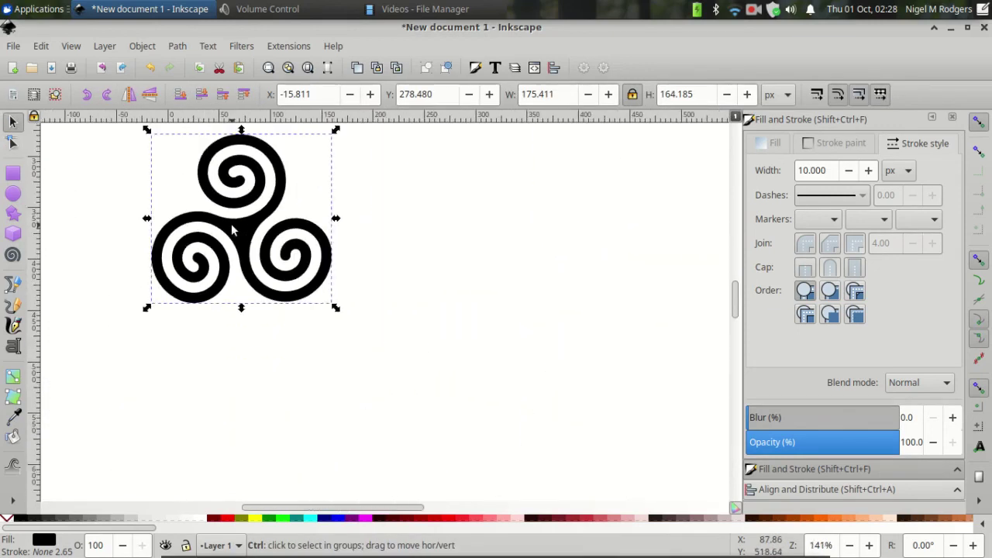
pyautogui.scroll(2, 231, 224)
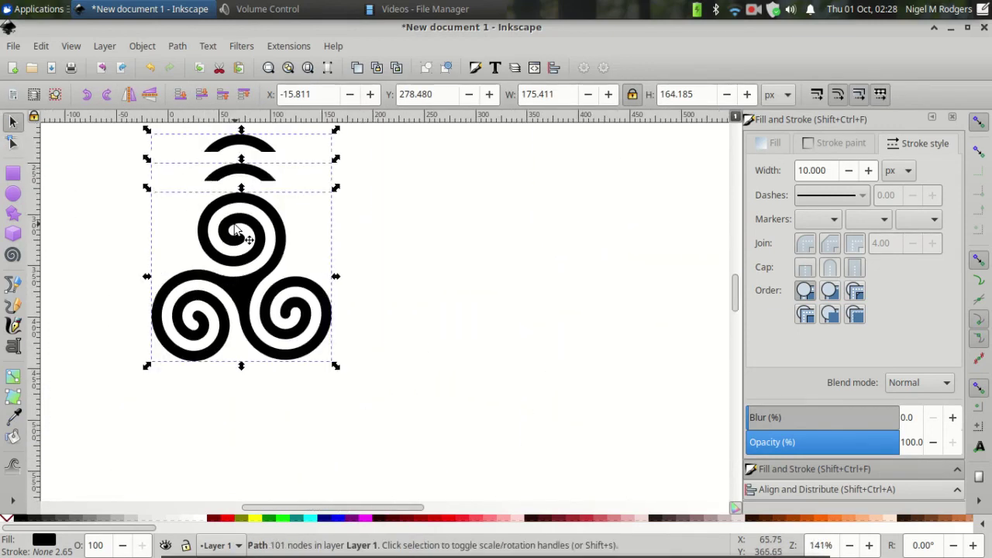
pyautogui.click(392, 265)
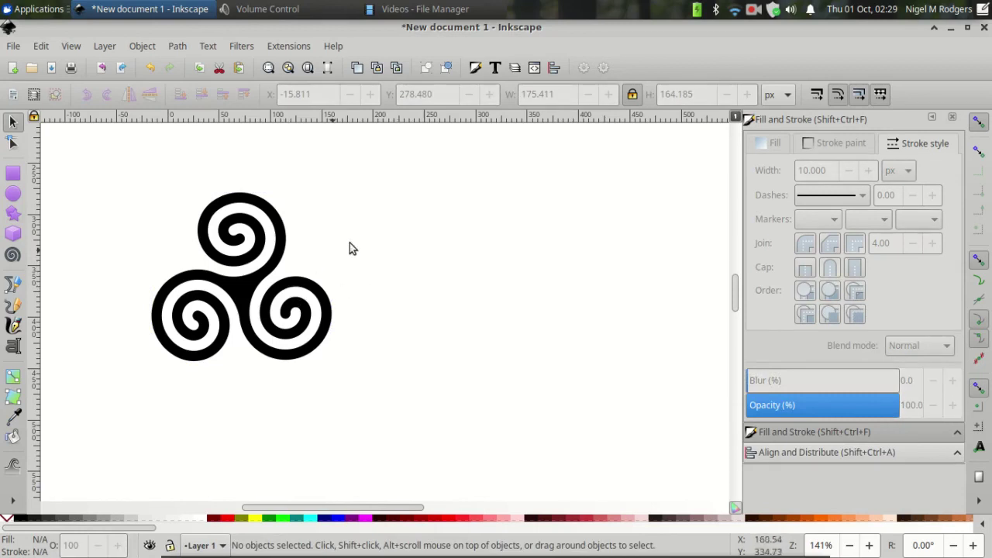